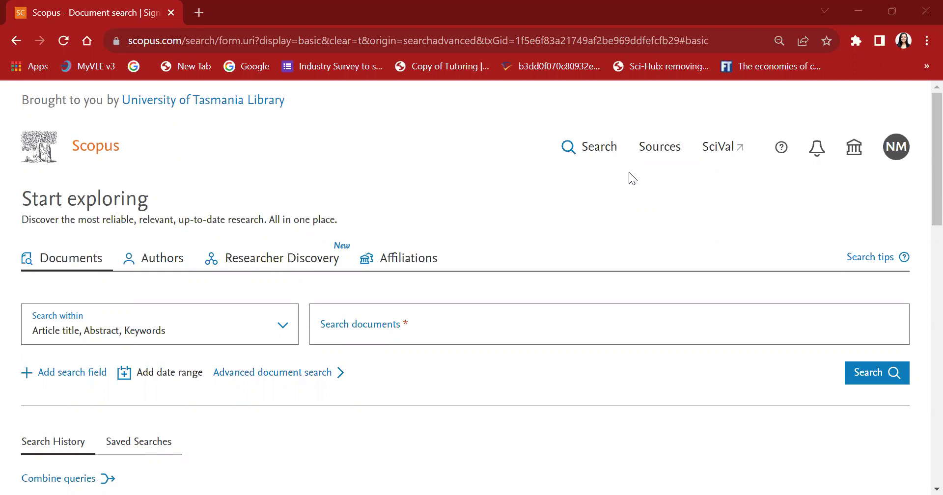
Go to Advanced document search and delete the prefilled query string from the query box
click(895, 161)
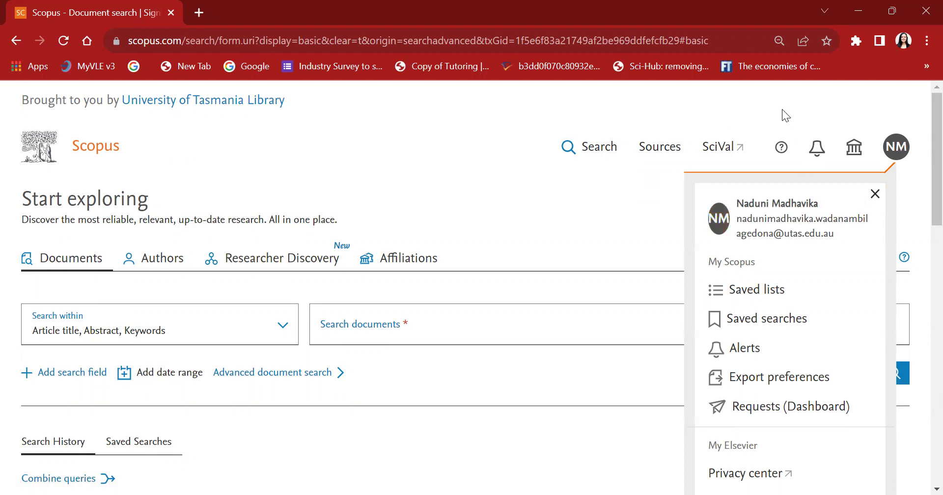
click(605, 220)
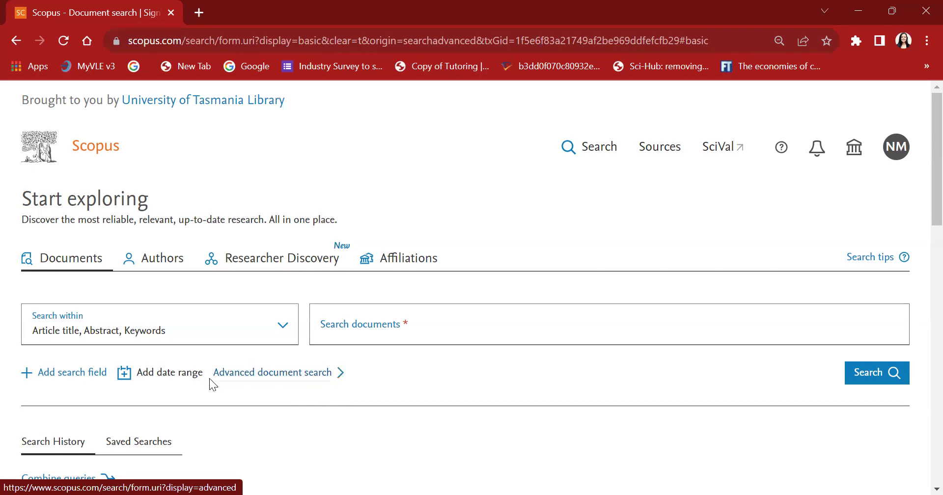
click(277, 382)
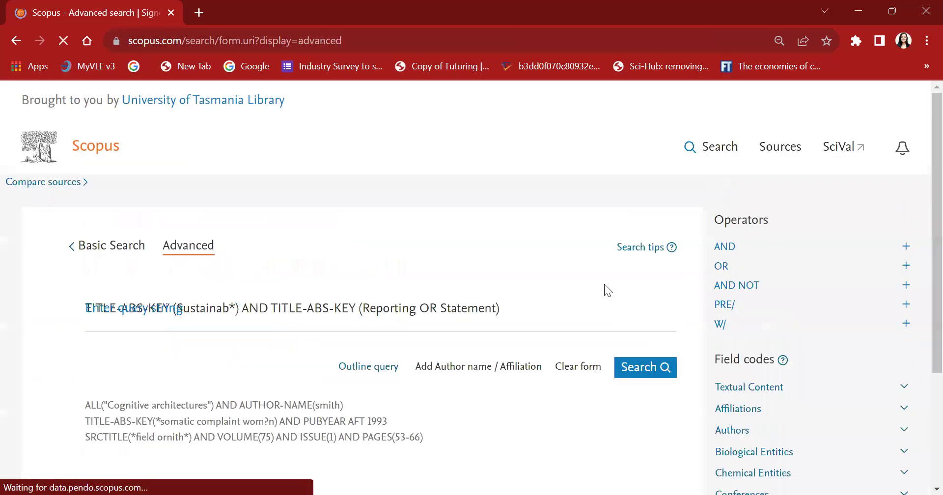
drag(524, 359, 5, 339)
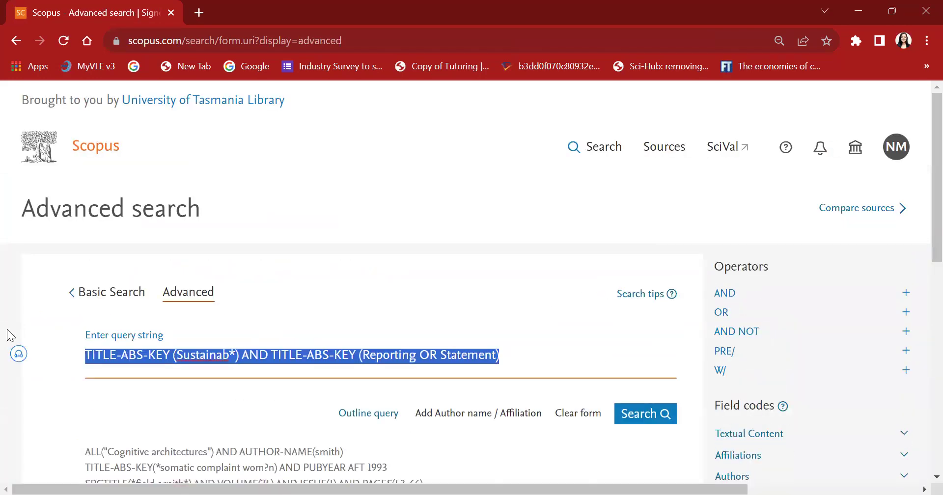
key(BackSpace)
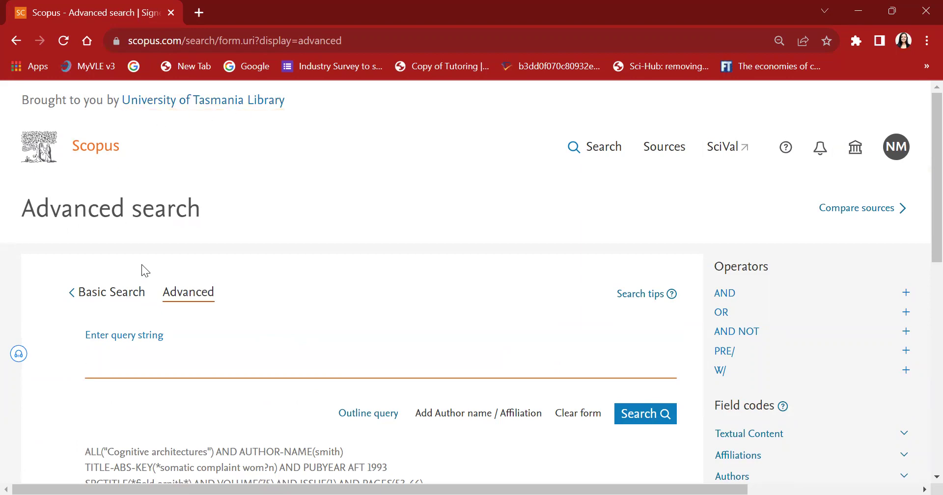
scroll(361, 251, down, 4)
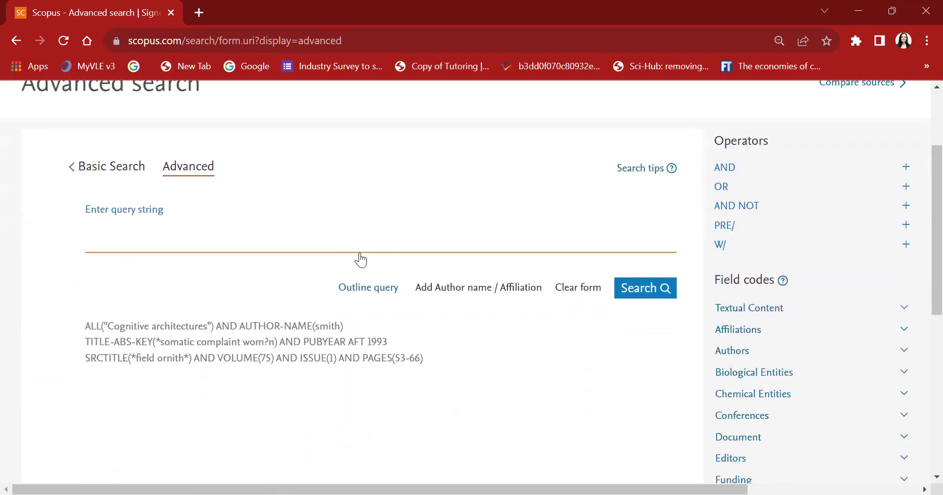
scroll(361, 252, up, 4)
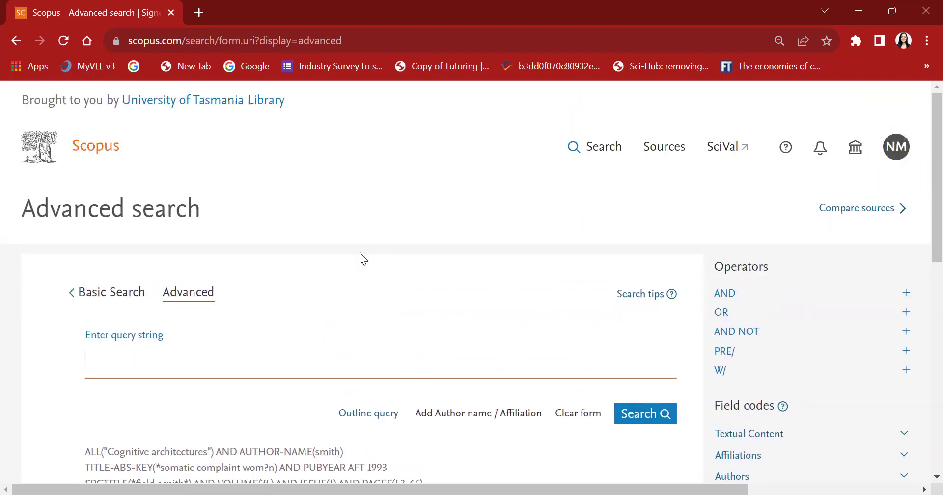
scroll(359, 253, down, 3)
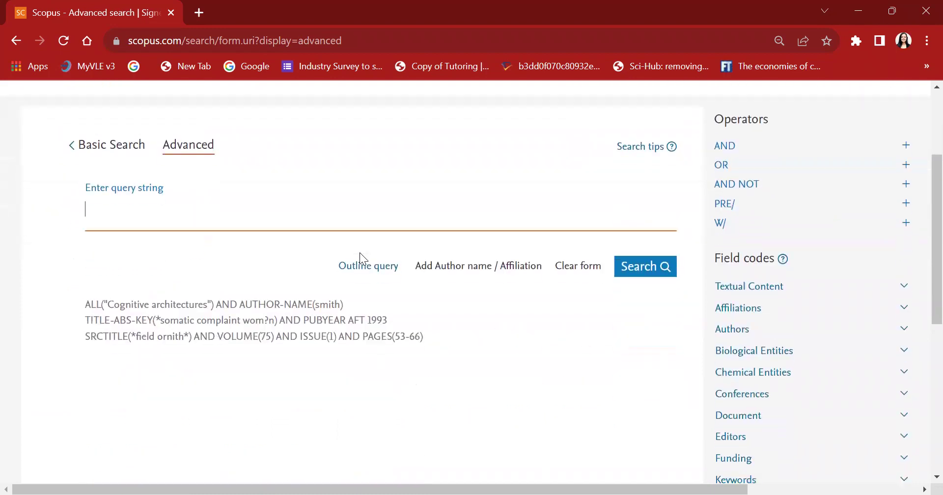
scroll(360, 252, up, 3)
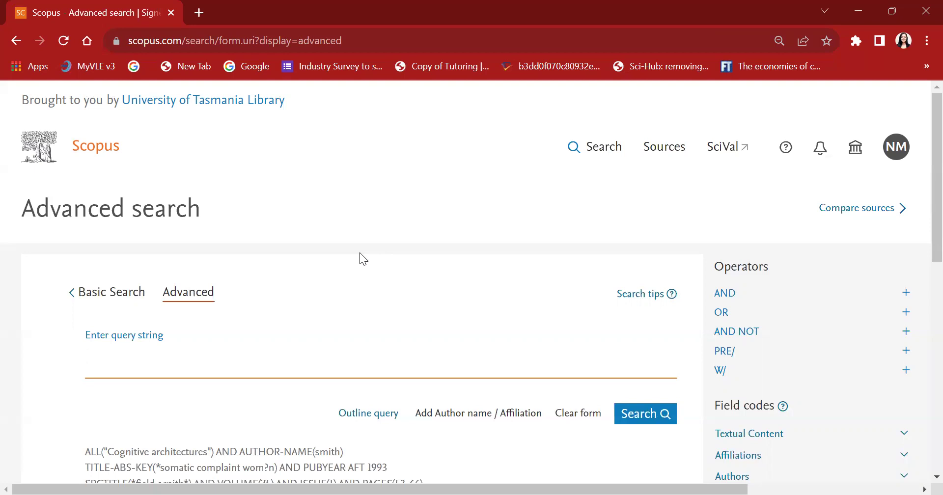
Enter 'Sustainable Reporting' and prefix it with 'TITLE-ABS-KEY(' copied from an example query
text(Sustainable Reporting)
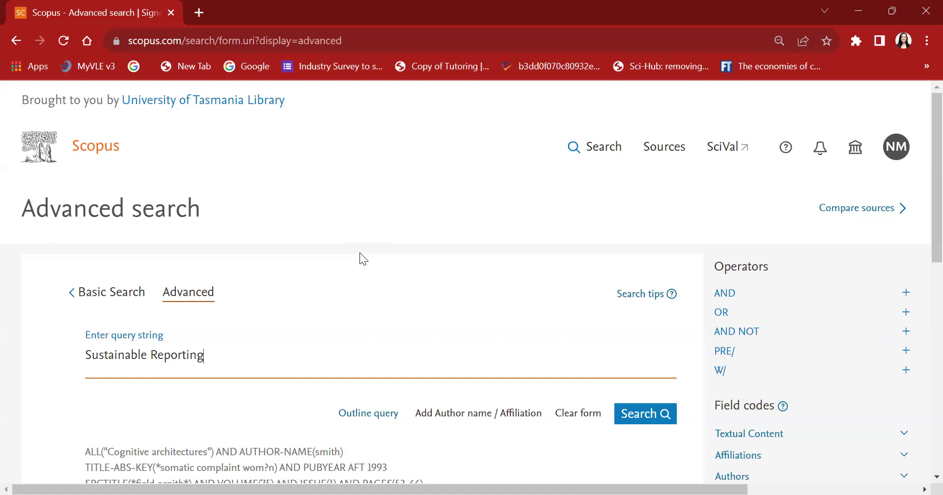
click(150, 403)
scroll(164, 333, down, 2)
scroll(165, 330, up, 2)
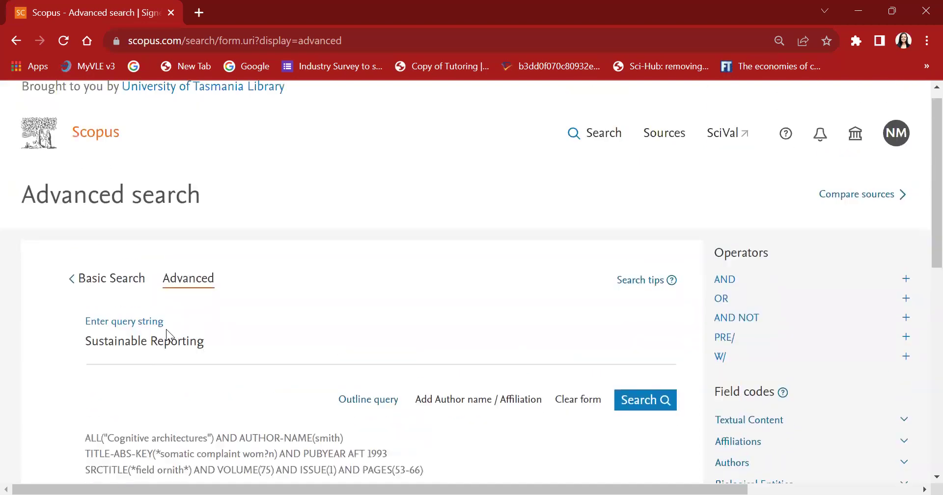
scroll(292, 312, down, 2)
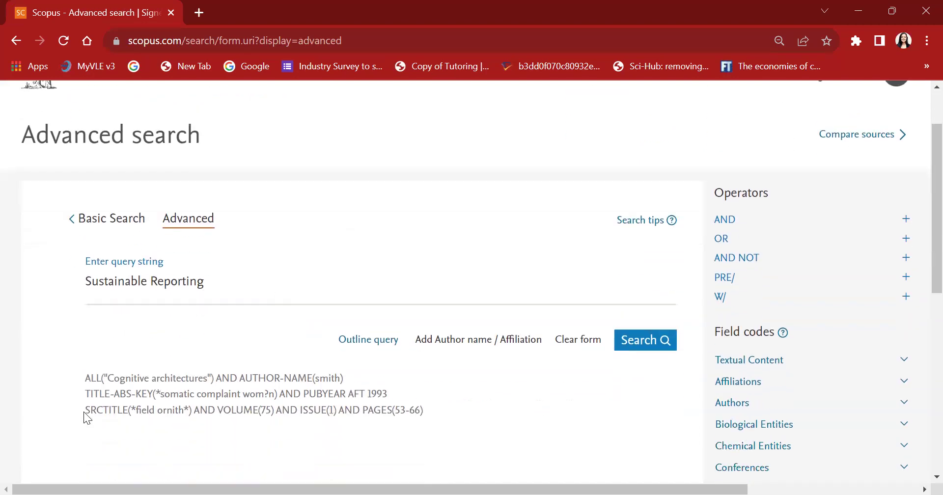
drag(85, 394, 153, 394)
key(ctrl+c)
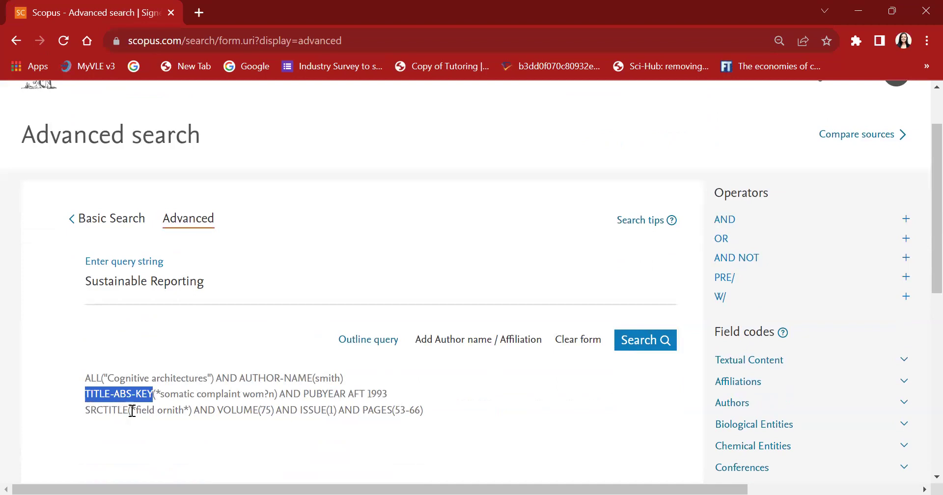
click(83, 284)
key(ctrl+v)
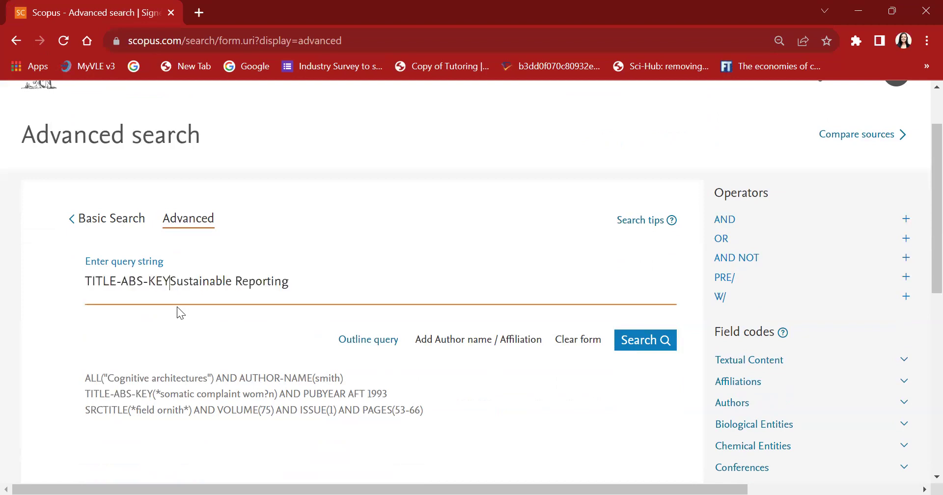
text(()
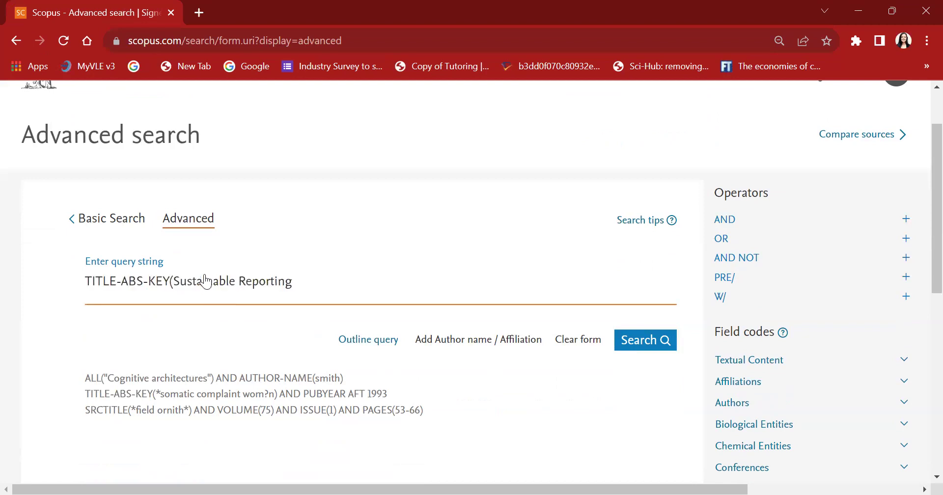
Close Sustainable with ') AND' and add 'TITLE-ABS-KEY (' before Reporting
click(171, 283)
click(237, 282)
text() AND)
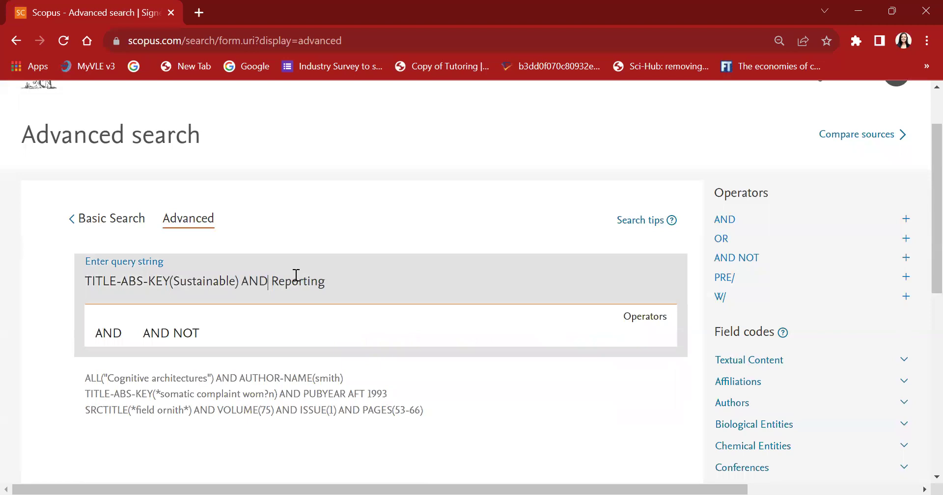
key(ctrl+v)
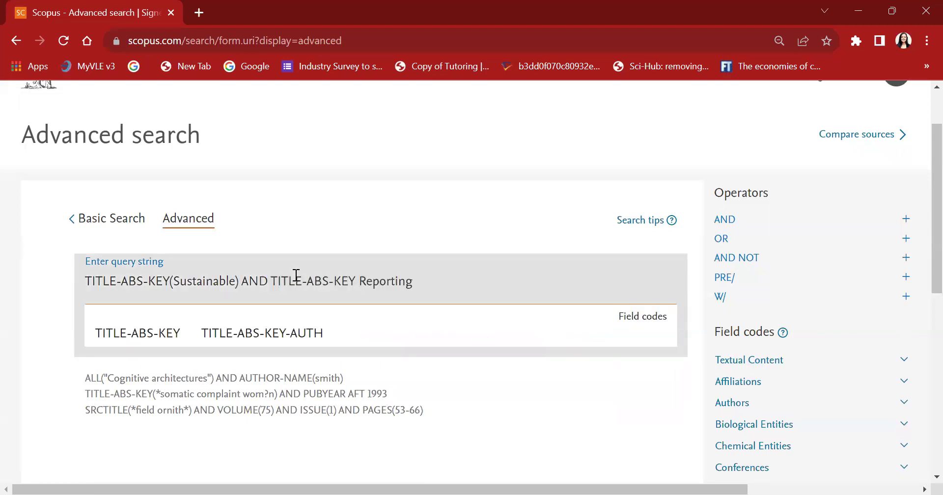
click(362, 279)
text(()
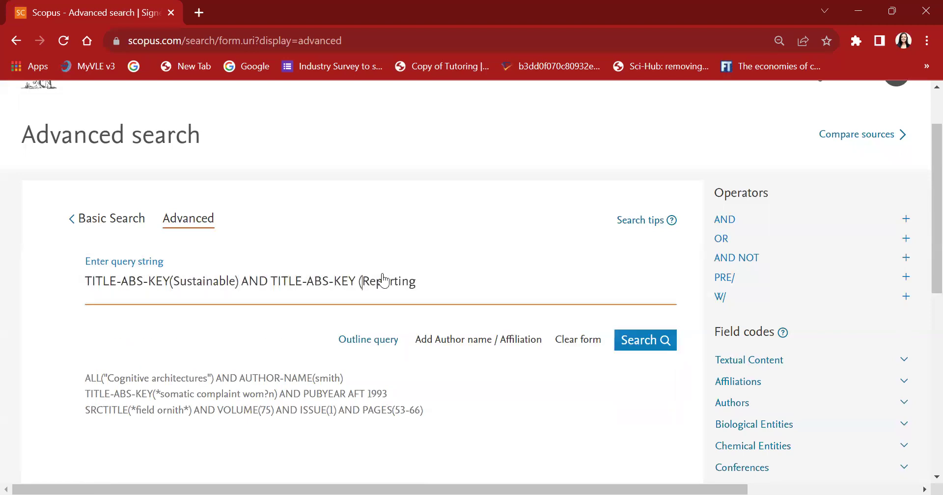
text())
Run the TITLE-ABS-KEY Sustainable AND Reporting query and browse the 7,302 results
click(659, 346)
click(660, 347)
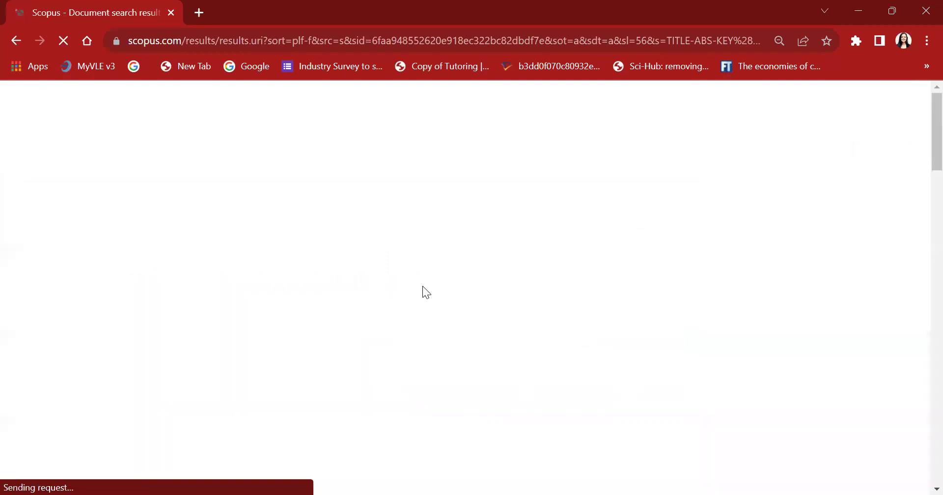
scroll(569, 273, down, 3)
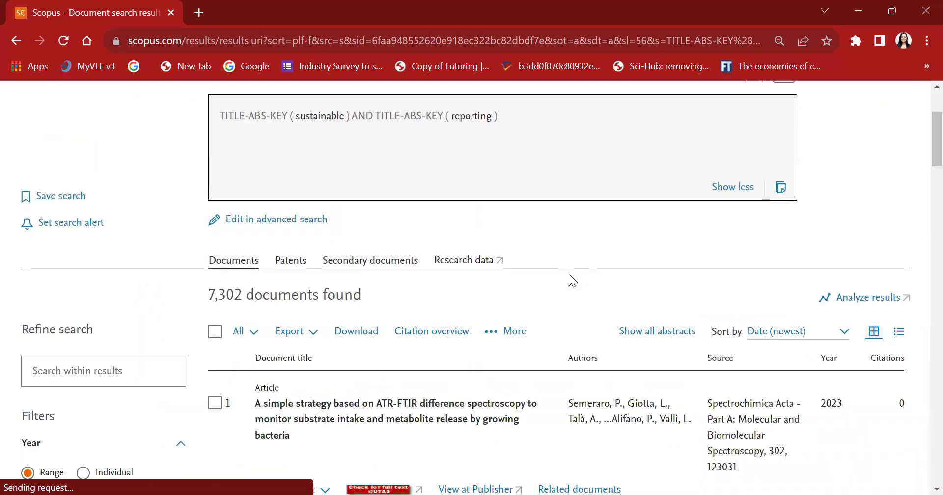
scroll(569, 274, up, 2)
scroll(569, 274, down, 2)
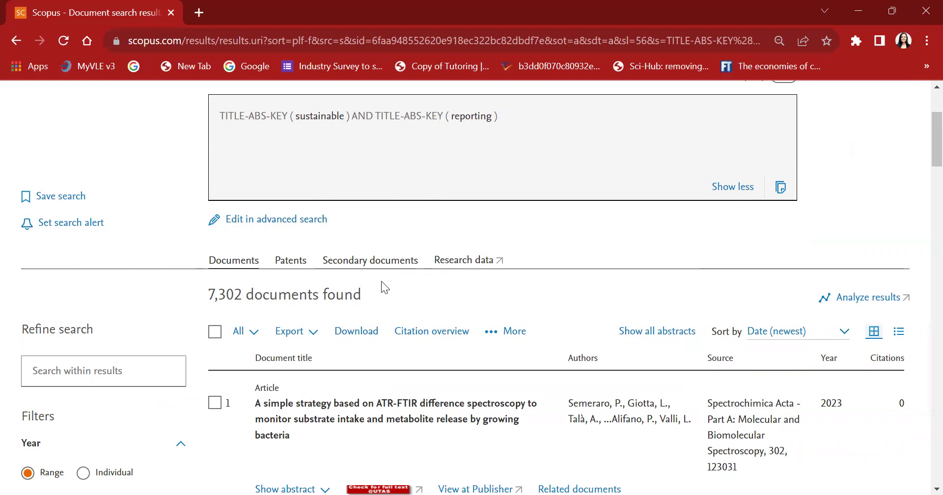
scroll(382, 285, down, 3)
scroll(382, 285, down, 2)
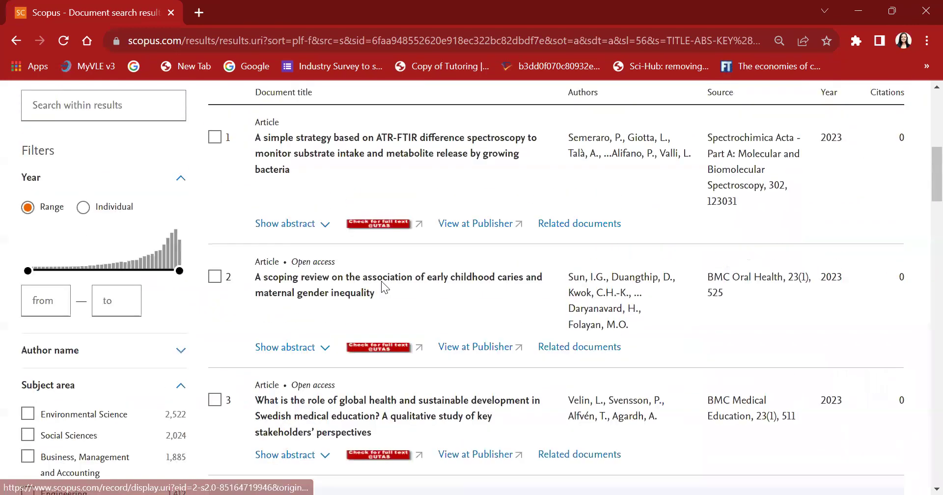
Expand the abstracts of result 1 and result 4, the injectable contraception scoping review
click(315, 274)
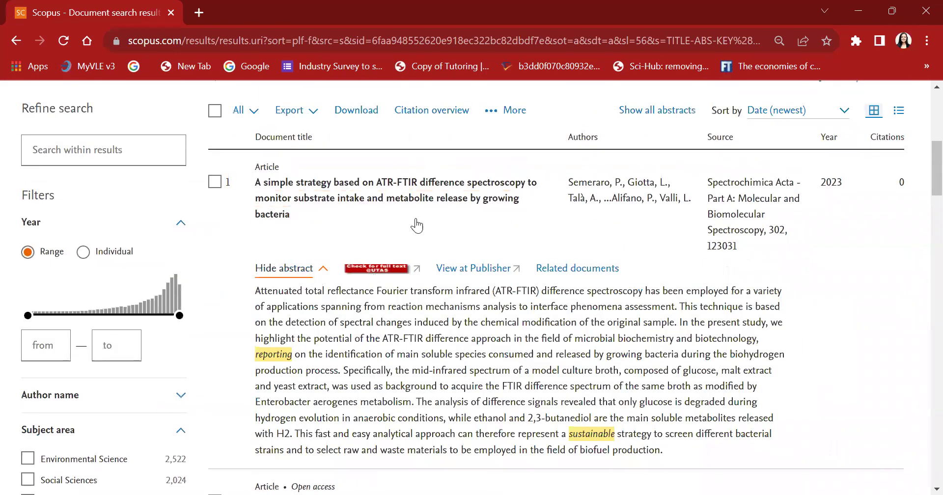
scroll(308, 265, down, 2)
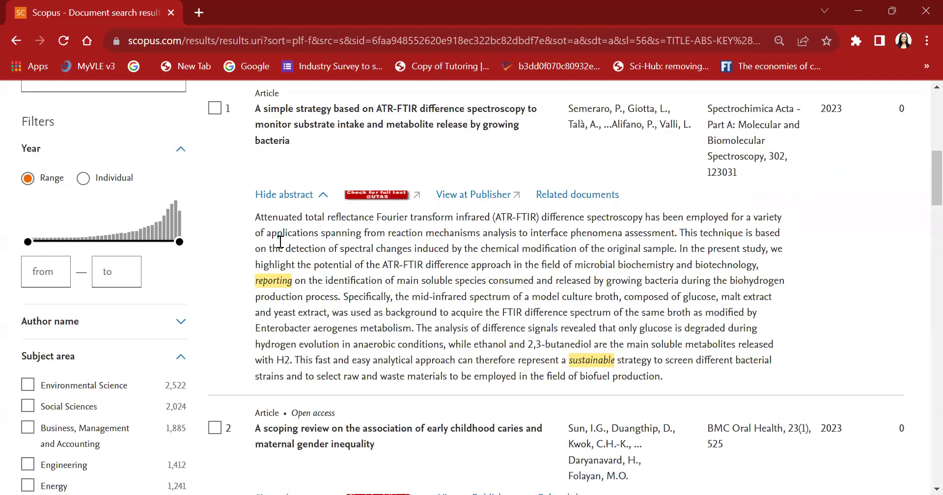
scroll(550, 299, down, 6)
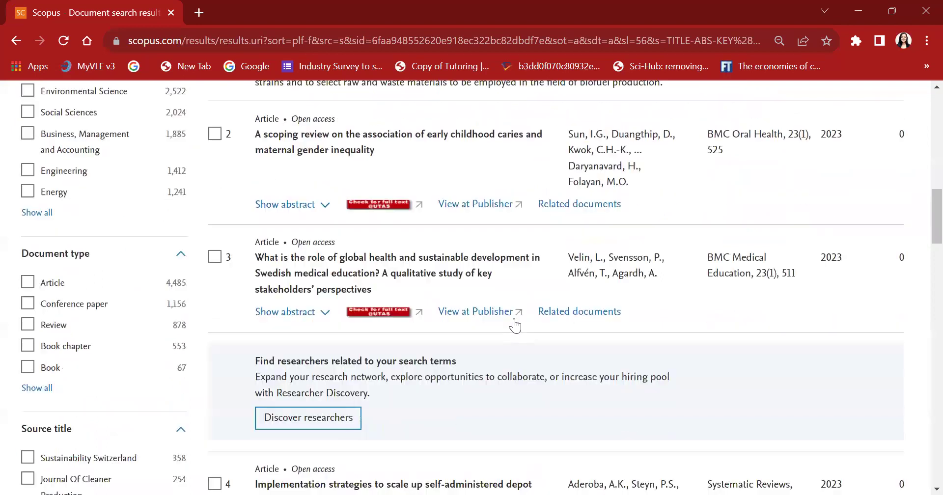
scroll(468, 406, down, 3)
click(302, 392)
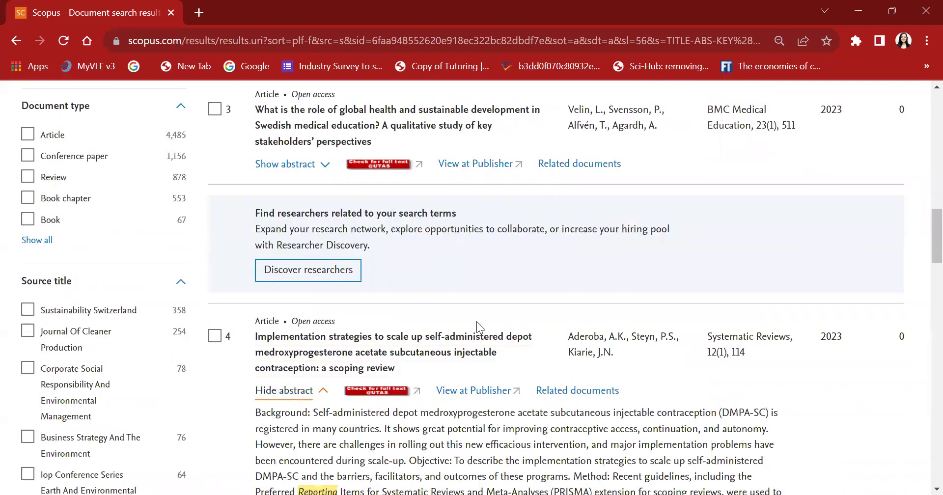
scroll(507, 311, down, 3)
scroll(525, 320, down, 3)
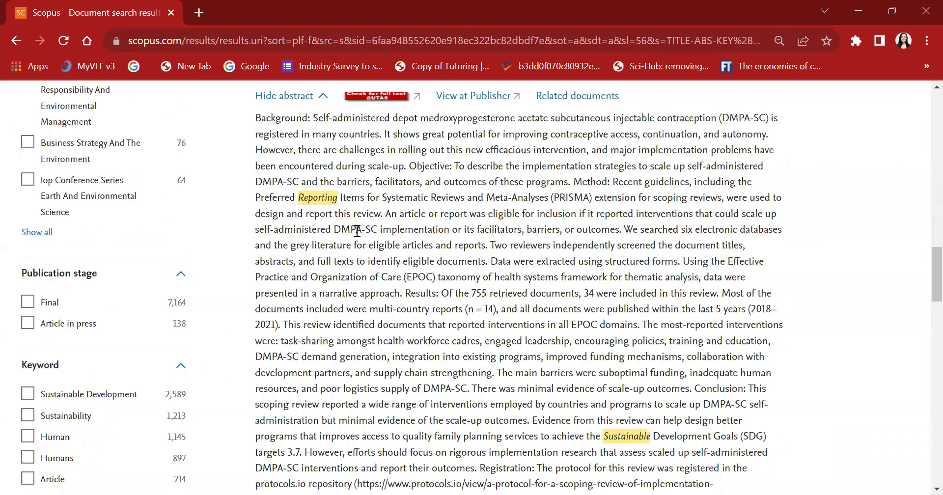
scroll(533, 353, up, 15)
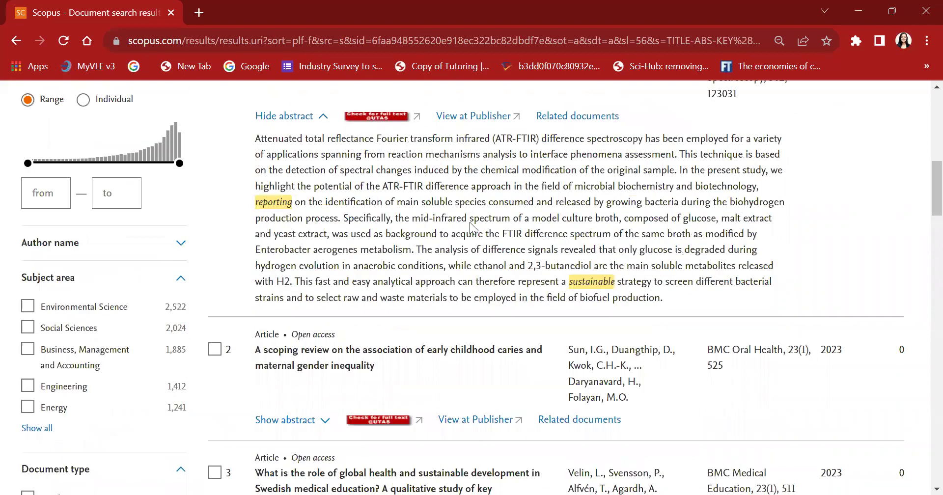
scroll(469, 265, up, 5)
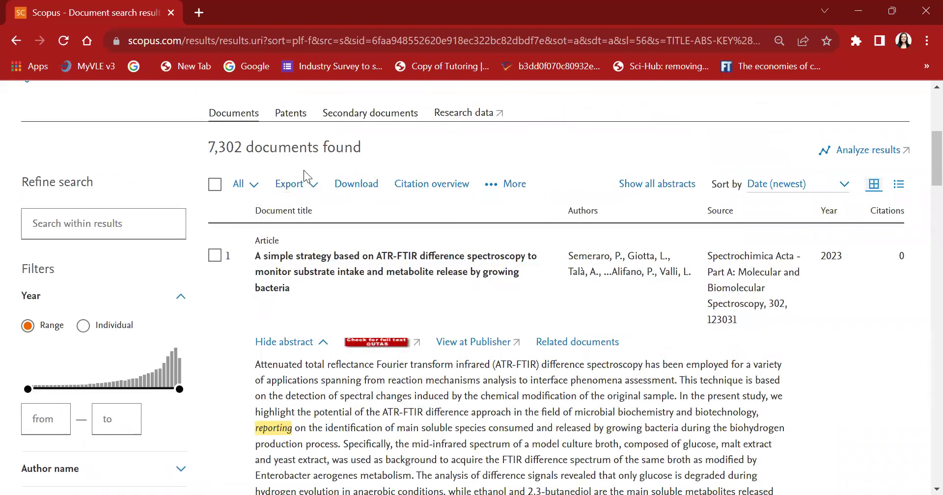
scroll(307, 176, up, 3)
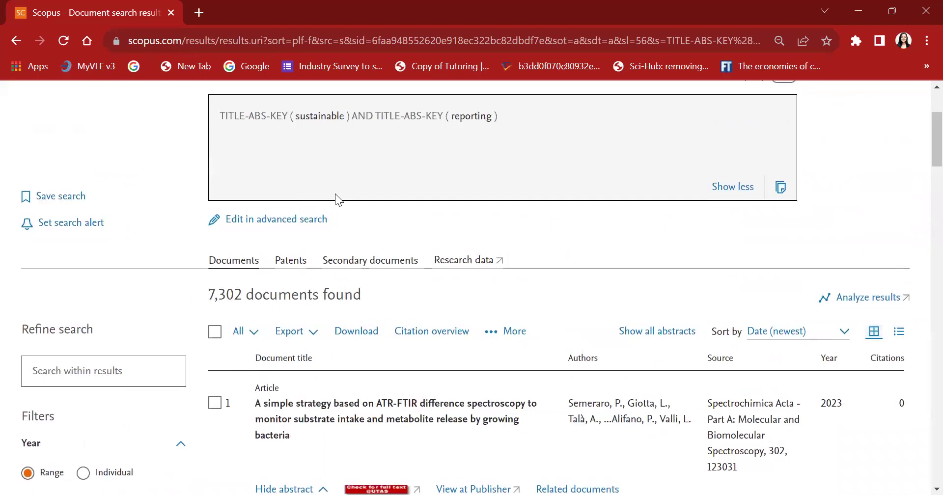
scroll(411, 261, up, 3)
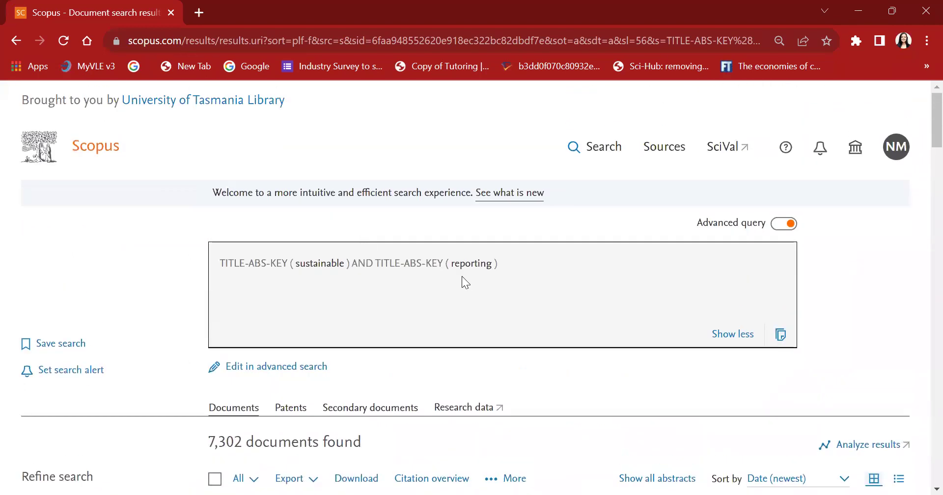
scroll(462, 276, down, 3)
scroll(460, 276, down, 3)
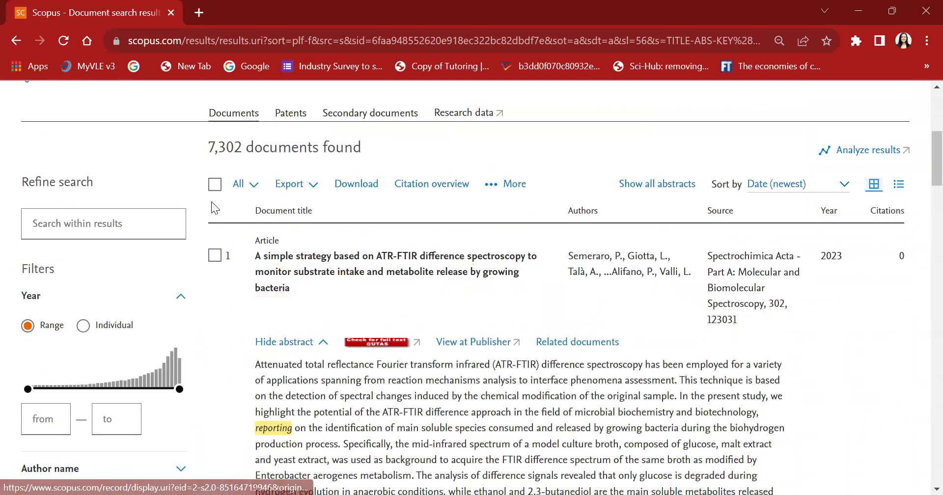
scroll(407, 231, up, 3)
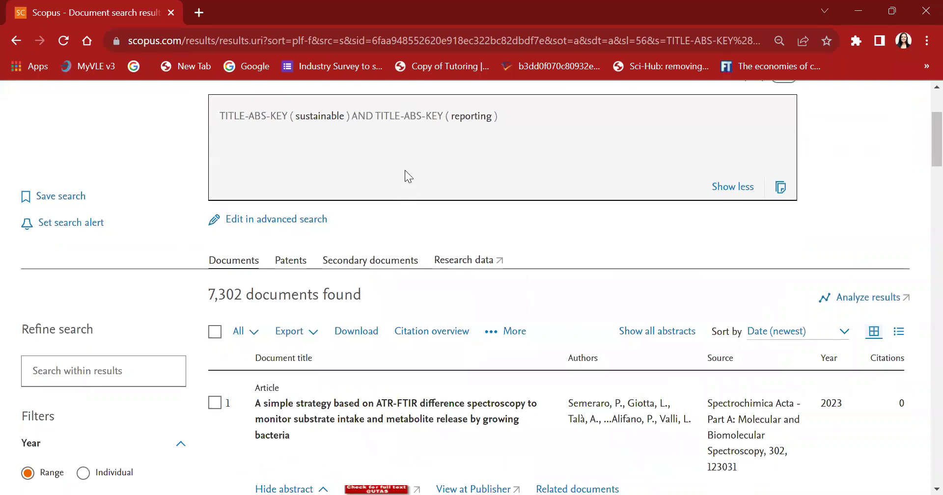
scroll(307, 266, down, 8)
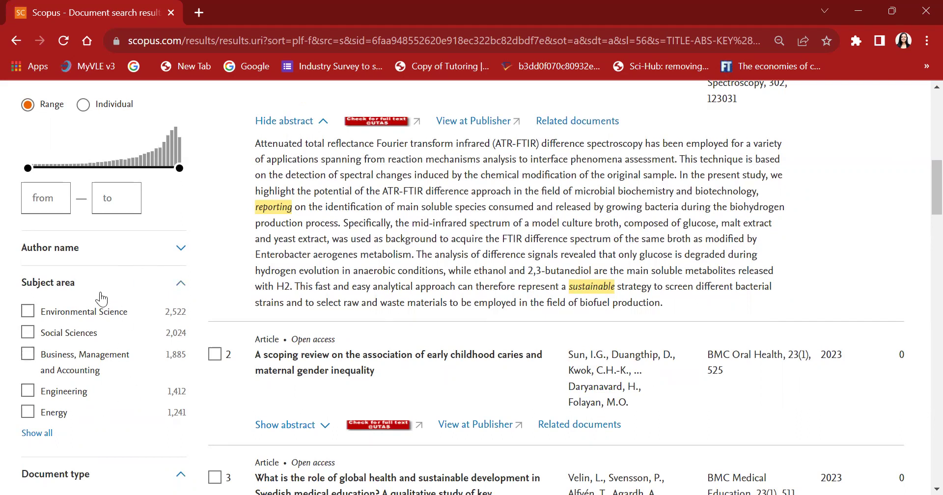
scroll(187, 270, down, 2)
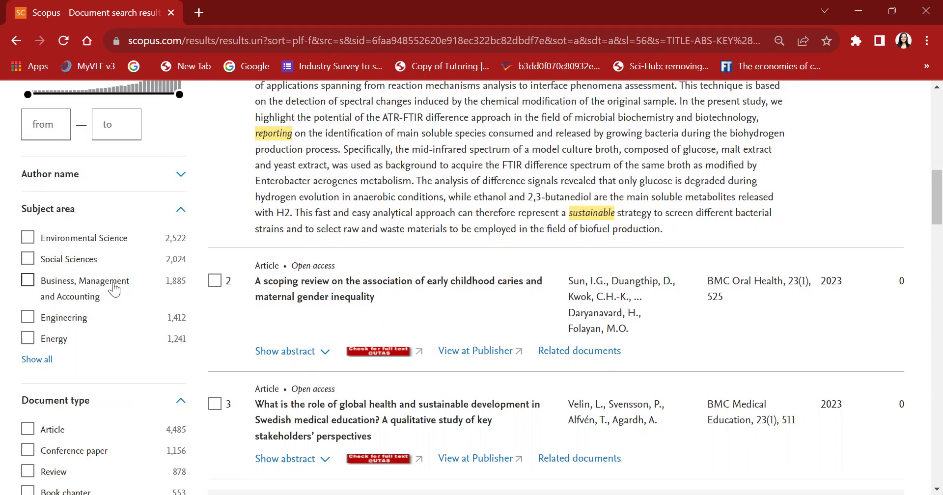
Tick the Business, Management and Accounting subject and the Article and Review document types
click(27, 281)
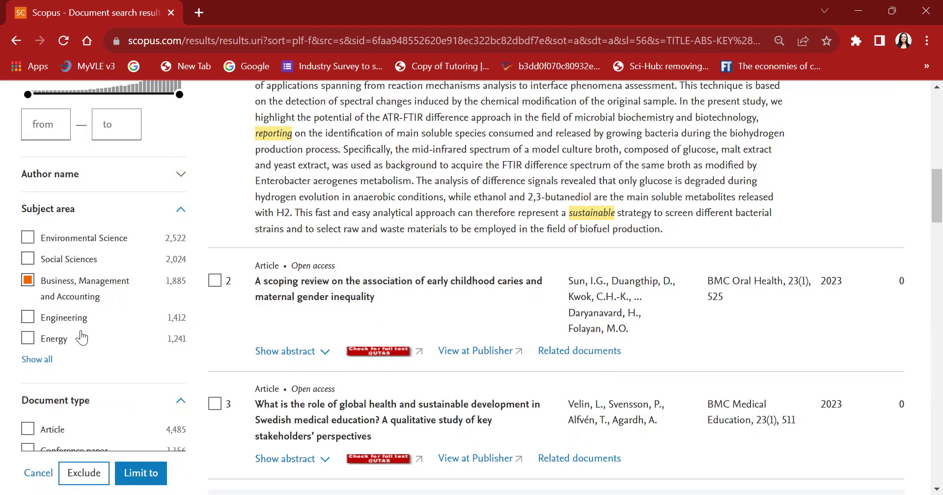
scroll(82, 294, down, 1)
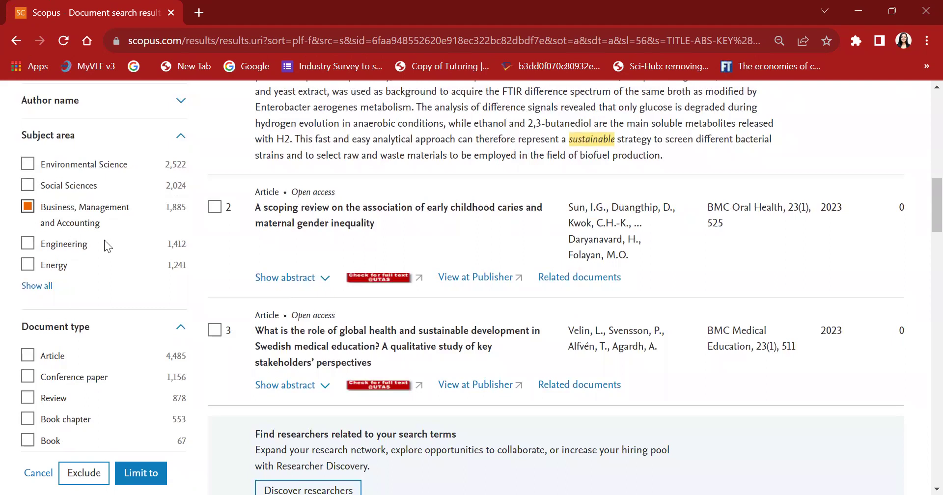
scroll(78, 320, down, 1)
click(46, 287)
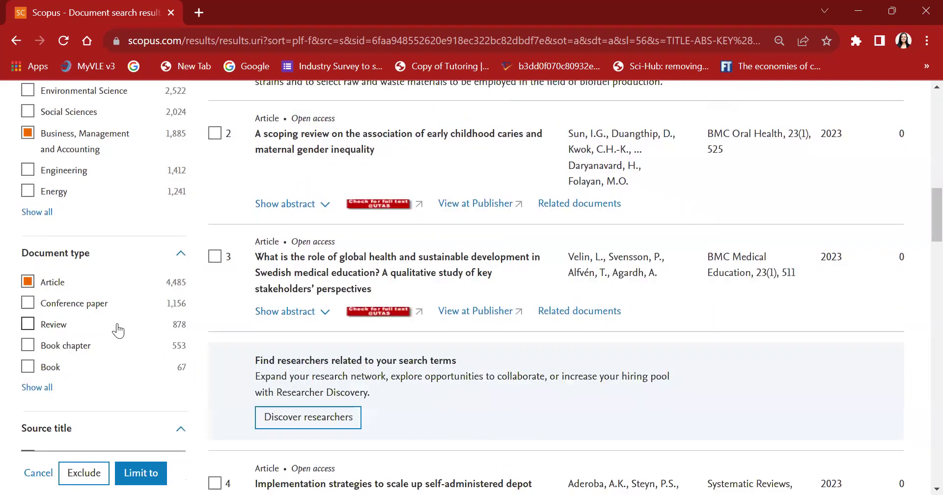
click(53, 325)
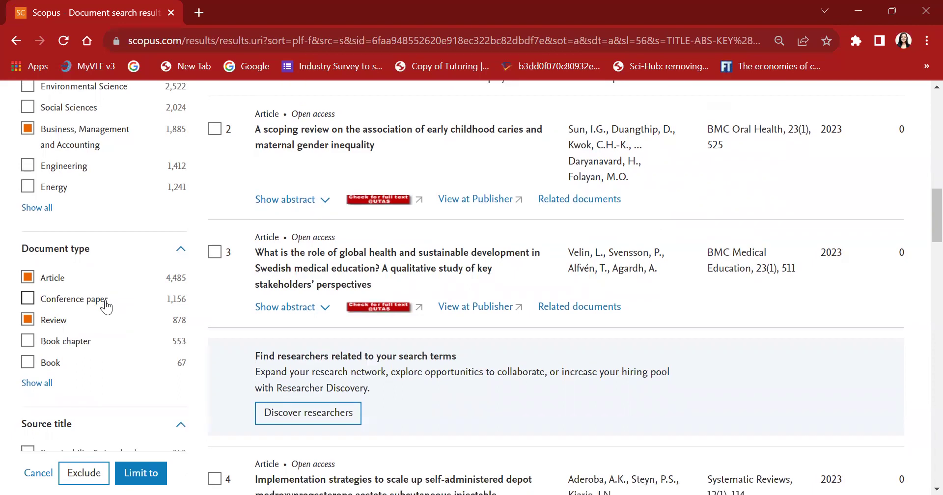
Tick the Final publication stage and English language filters
scroll(105, 307, down, 5)
scroll(105, 301, down, 5)
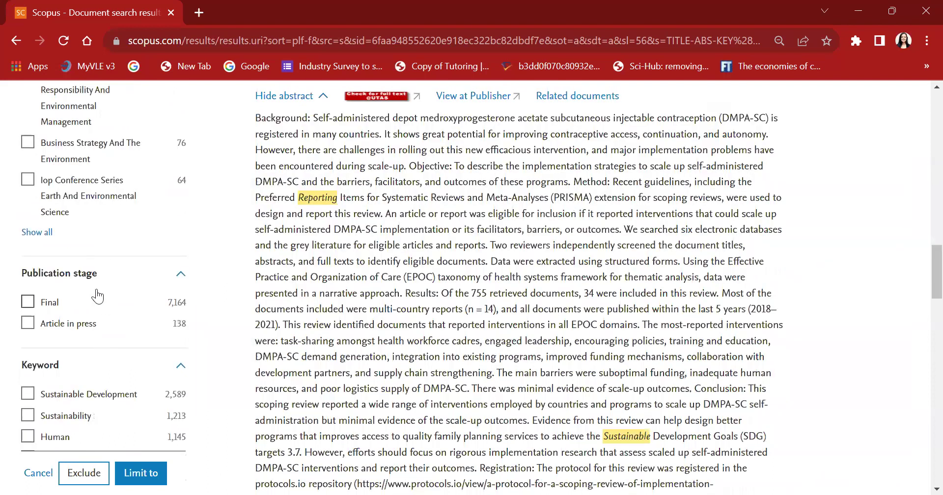
scroll(52, 230, down, 1)
click(161, 241)
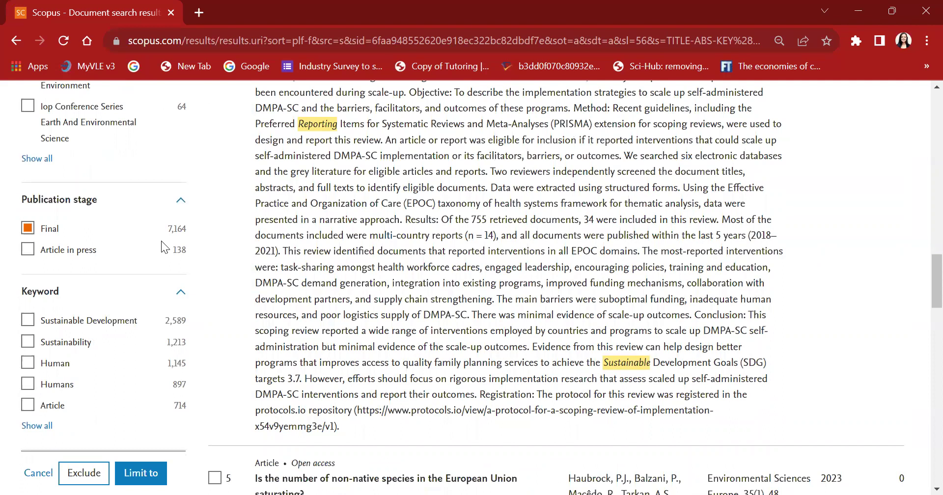
scroll(162, 256, down, 10)
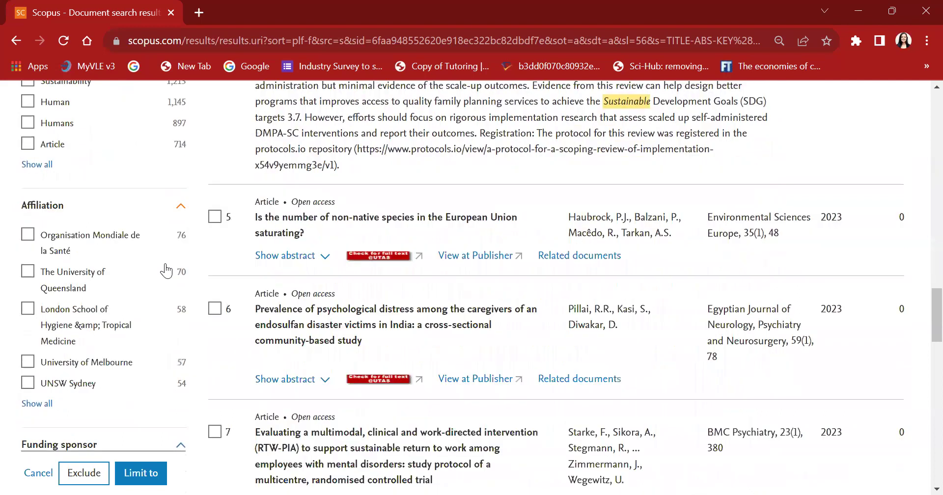
scroll(166, 270, down, 10)
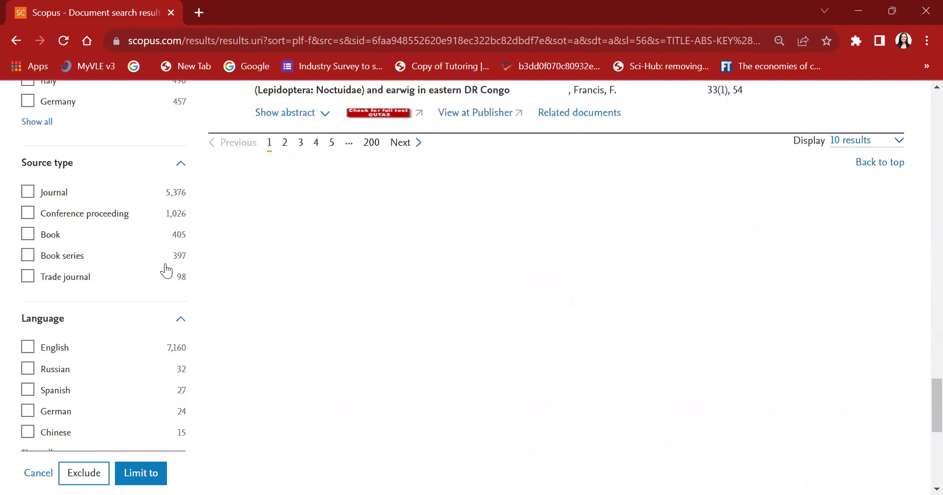
scroll(74, 352, down, 3)
click(53, 201)
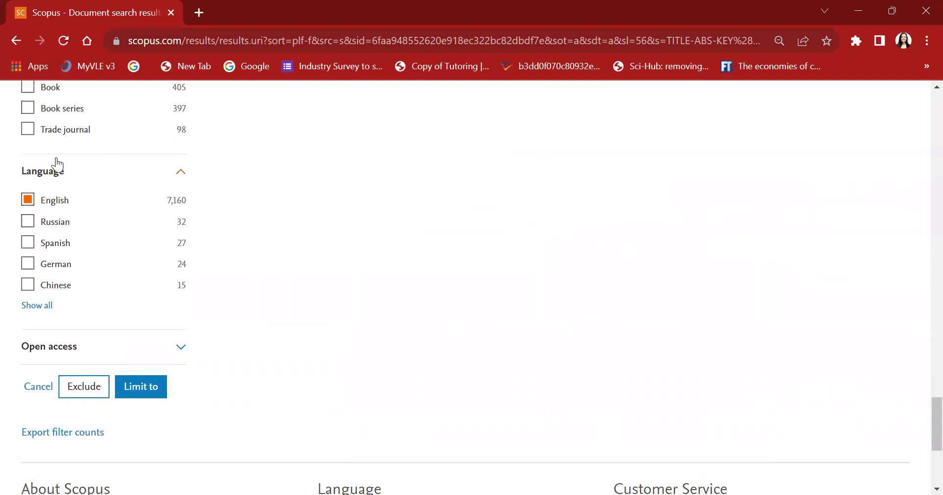
scroll(140, 235, up, 4)
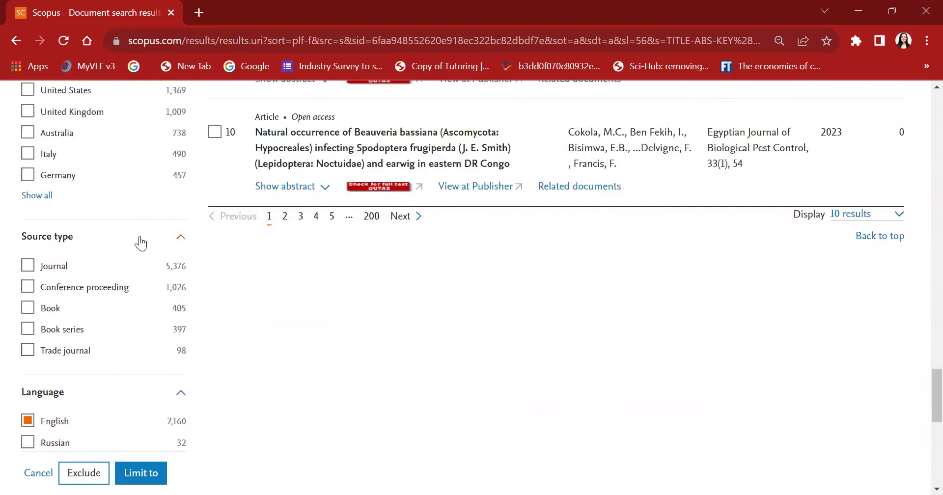
scroll(142, 242, up, 5)
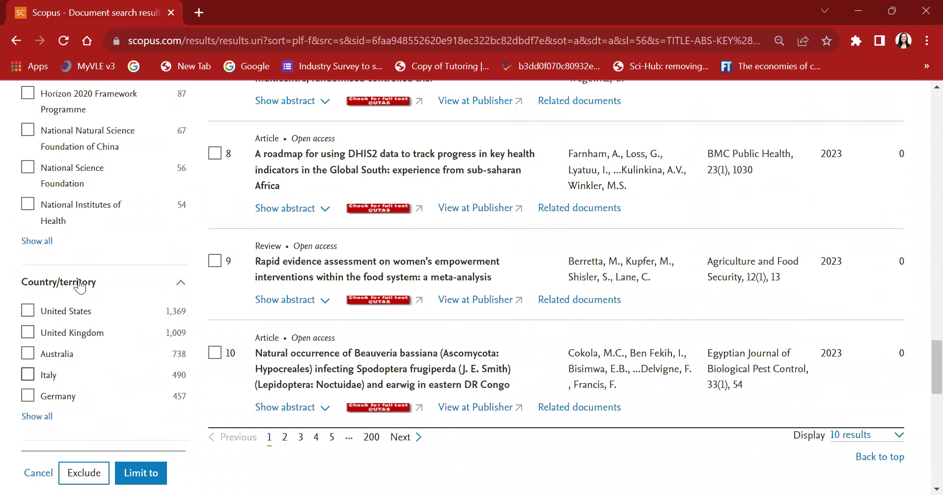
scroll(80, 288, up, 7)
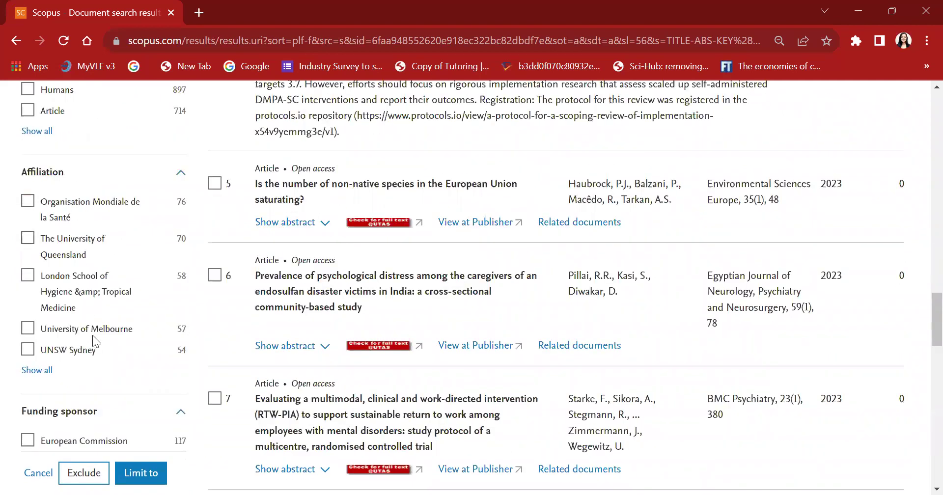
scroll(93, 335, down, 12)
scroll(175, 263, up, 6)
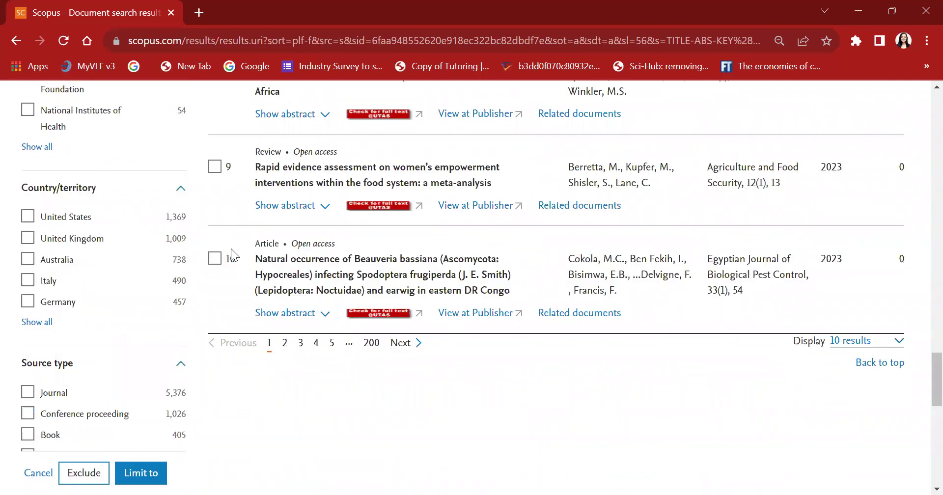
scroll(922, 354, up, 15)
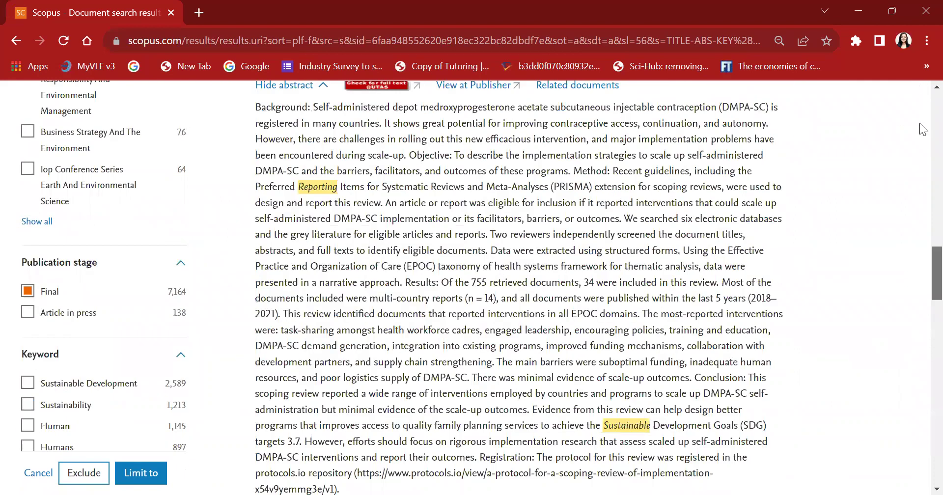
scroll(922, 129, up, 10)
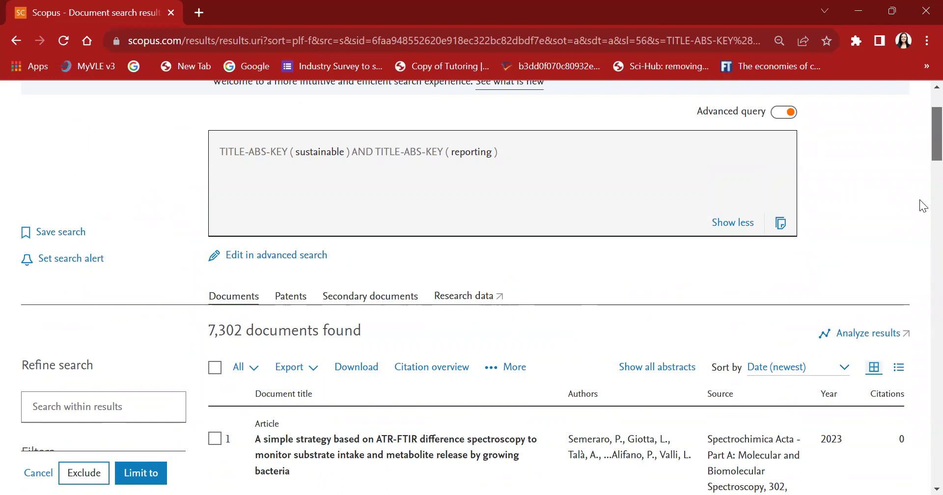
scroll(923, 205, down, 15)
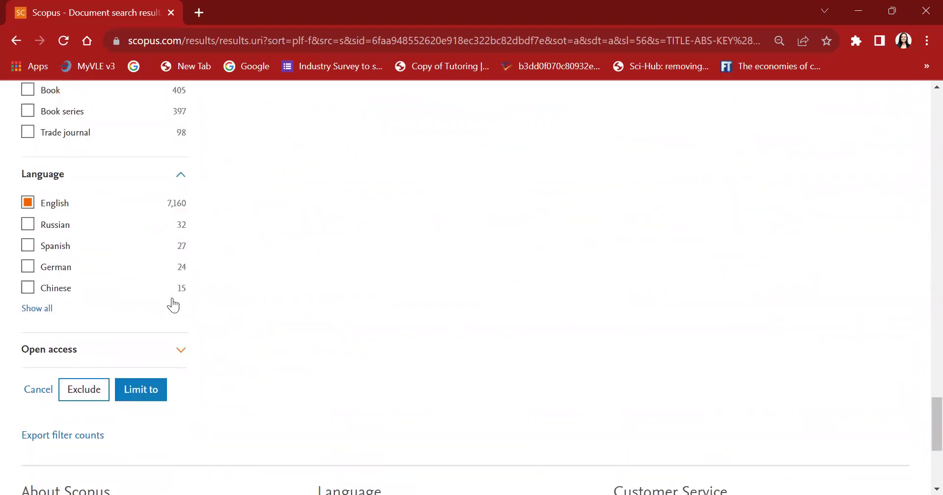
scroll(173, 305, up, 10)
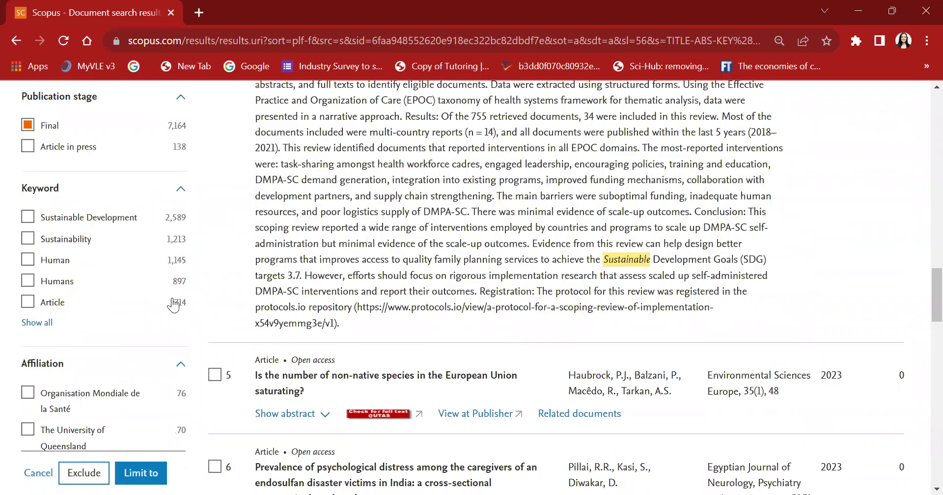
scroll(173, 306, up, 8)
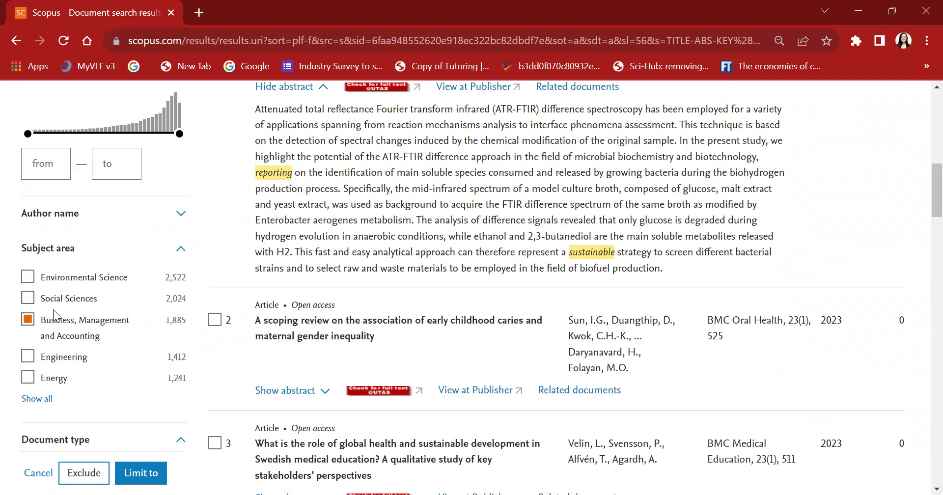
scroll(115, 323, down, 6)
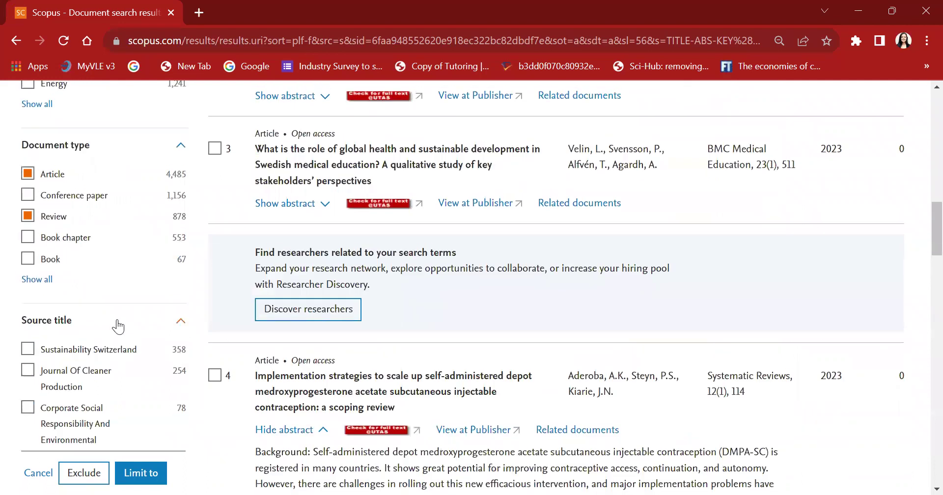
scroll(100, 243, down, 3)
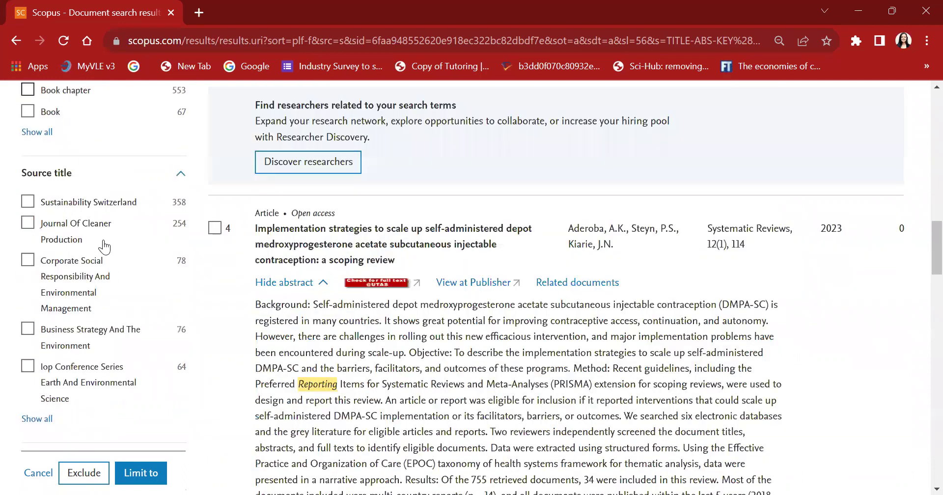
scroll(142, 245, down, 5)
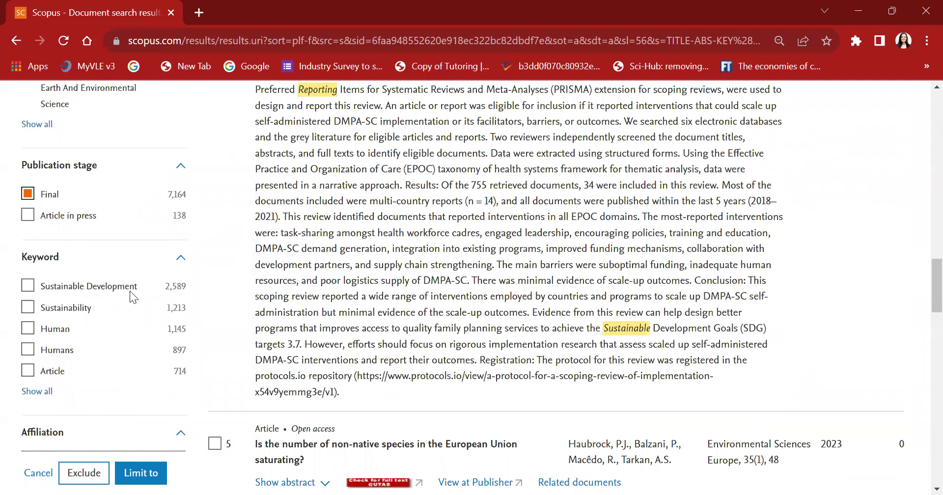
scroll(130, 291, down, 10)
scroll(129, 293, down, 12)
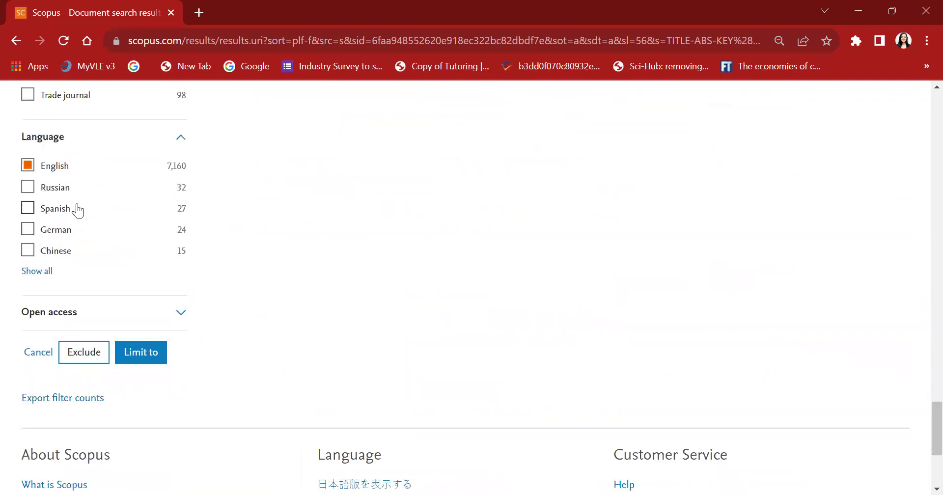
Apply the ticked filters with Limit to and browse the 1,292 filtered documents
click(164, 364)
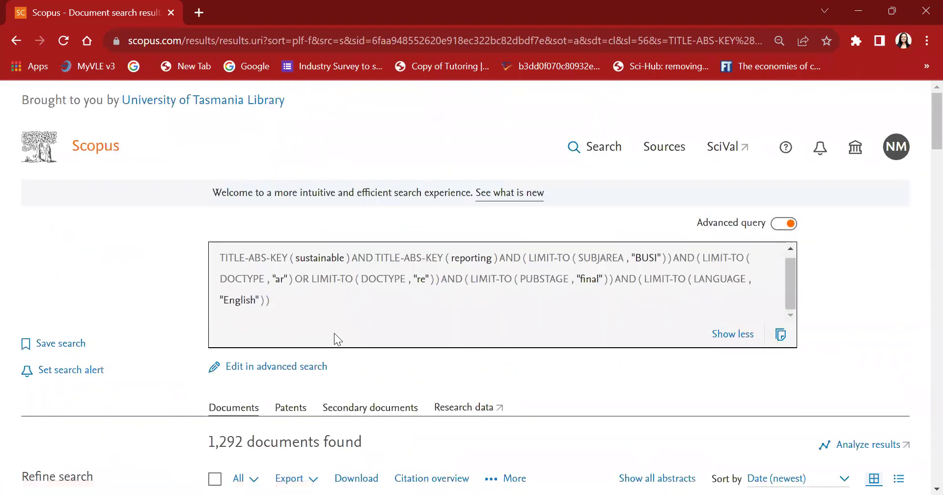
scroll(334, 338, down, 3)
drag(210, 222, 371, 235)
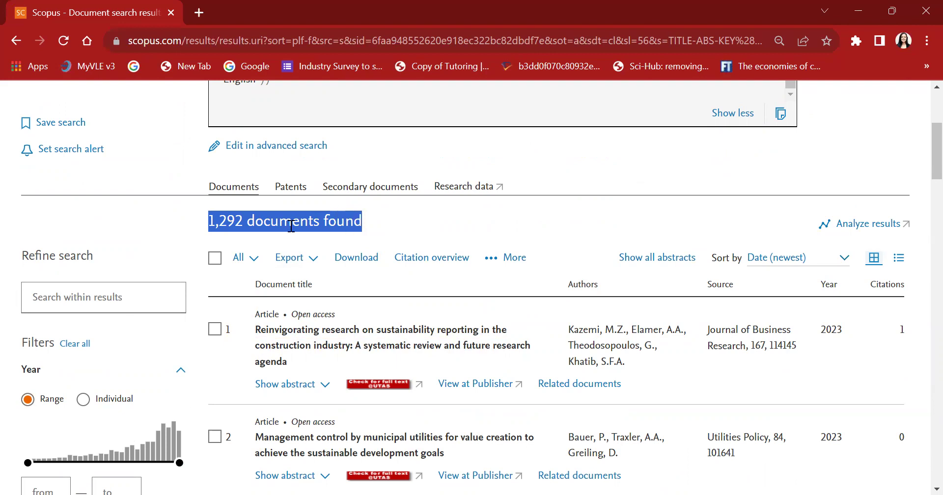
scroll(295, 350, down, 6)
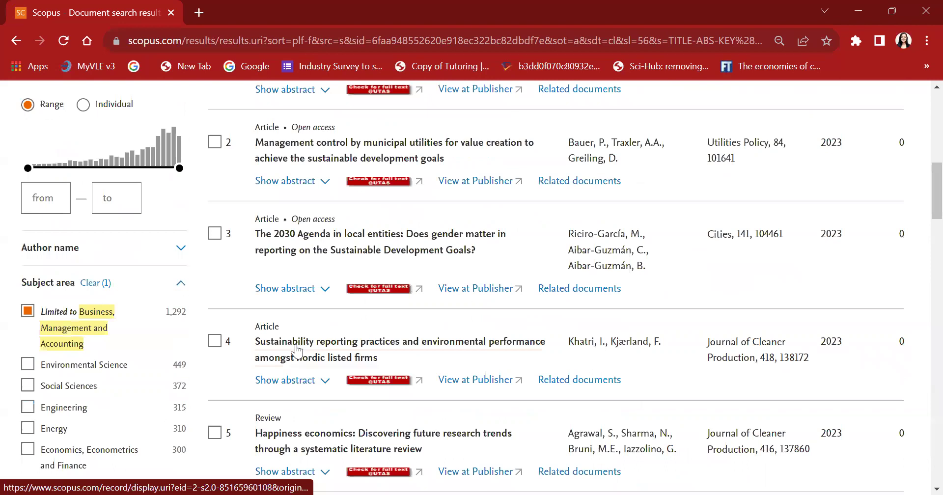
scroll(297, 350, down, 9)
scroll(297, 351, down, 5)
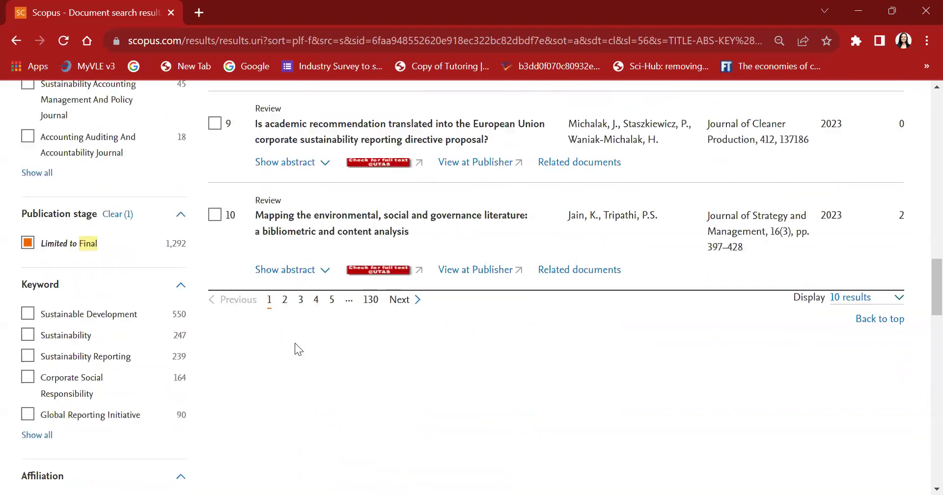
scroll(295, 343, up, 5)
scroll(297, 344, up, 15)
scroll(297, 344, up, 6)
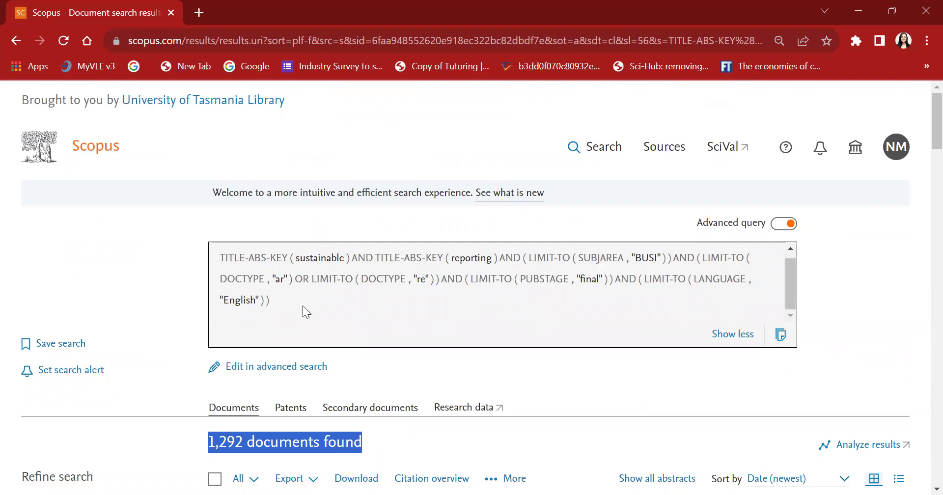
scroll(279, 349, down, 2)
scroll(278, 348, down, 4)
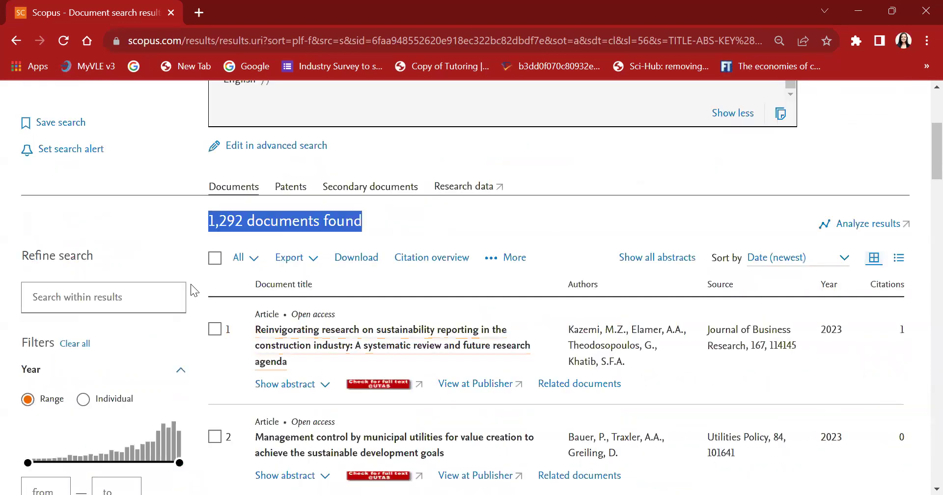
scroll(295, 309, up, 2)
scroll(396, 304, up, 1)
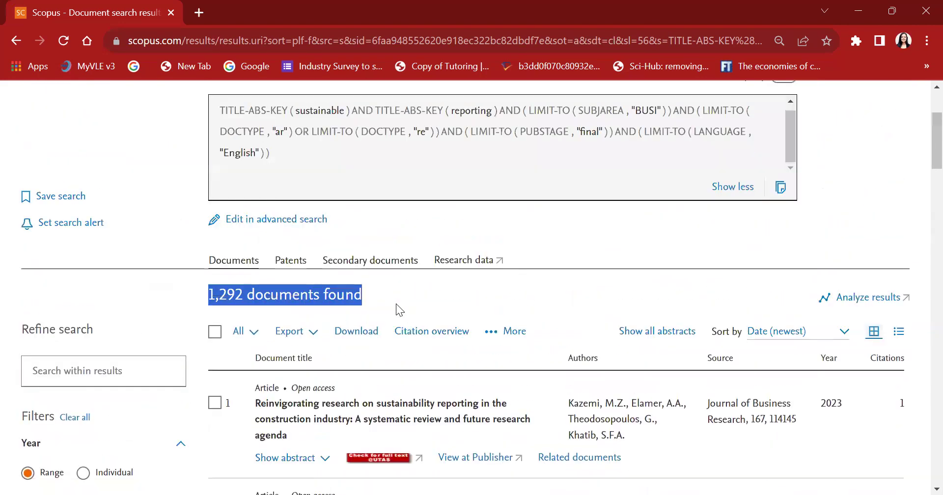
scroll(396, 302, down, 2)
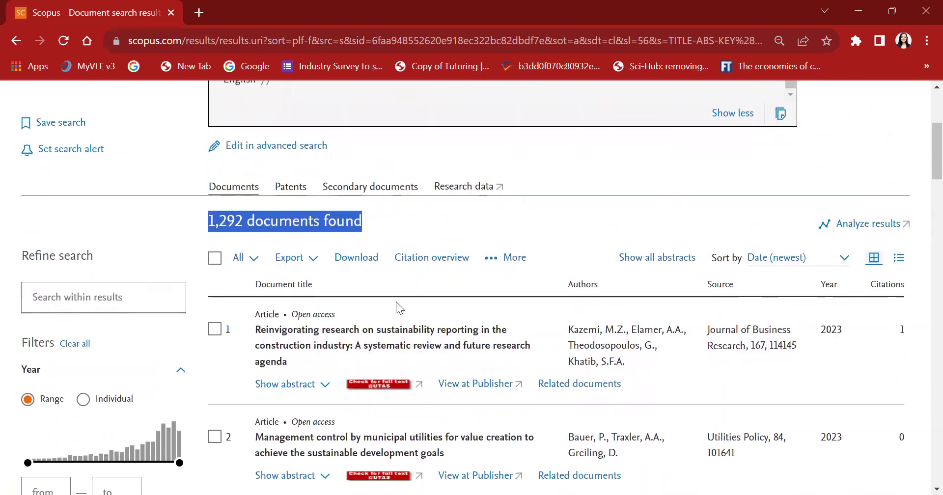
scroll(198, 312, down, 7)
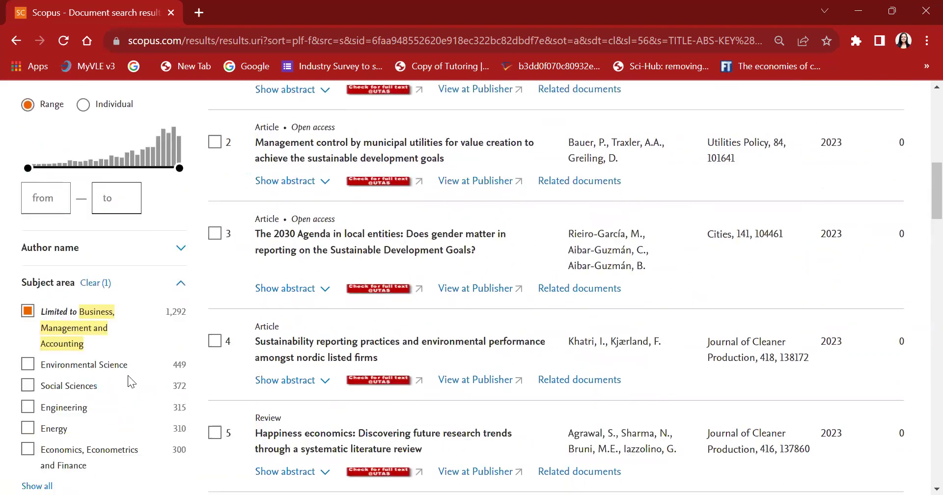
scroll(99, 337, down, 10)
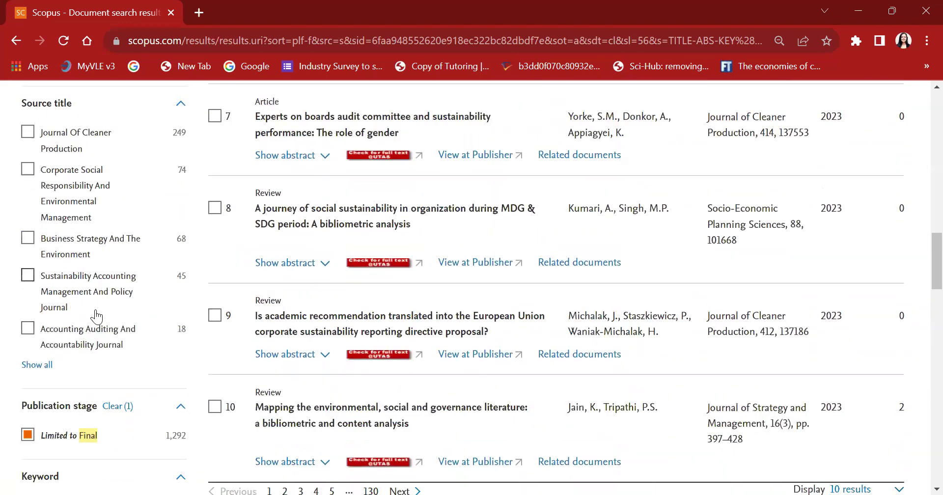
scroll(97, 319, up, 18)
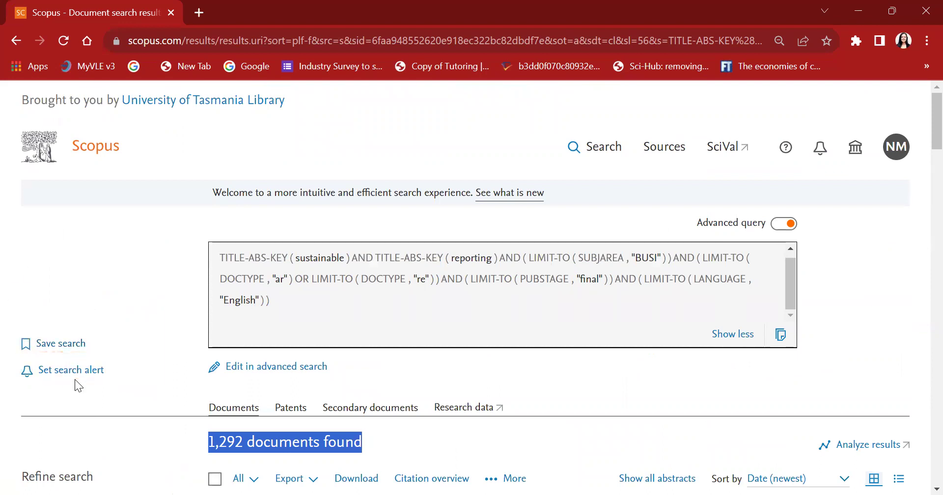
Save the filtered search, replacing the suggested name with 'Sustainable Reporting 8th of August 2023'
click(71, 346)
drag(502, 292, 333, 300)
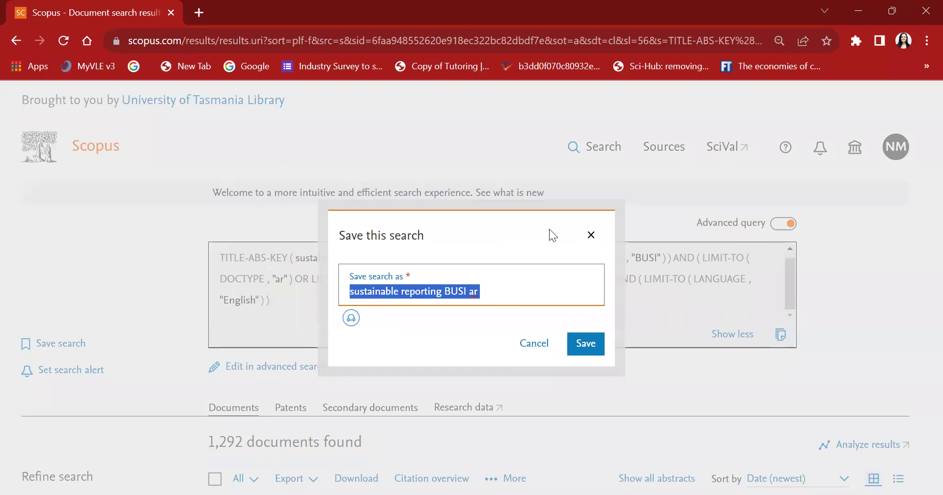
key(BackSpace)
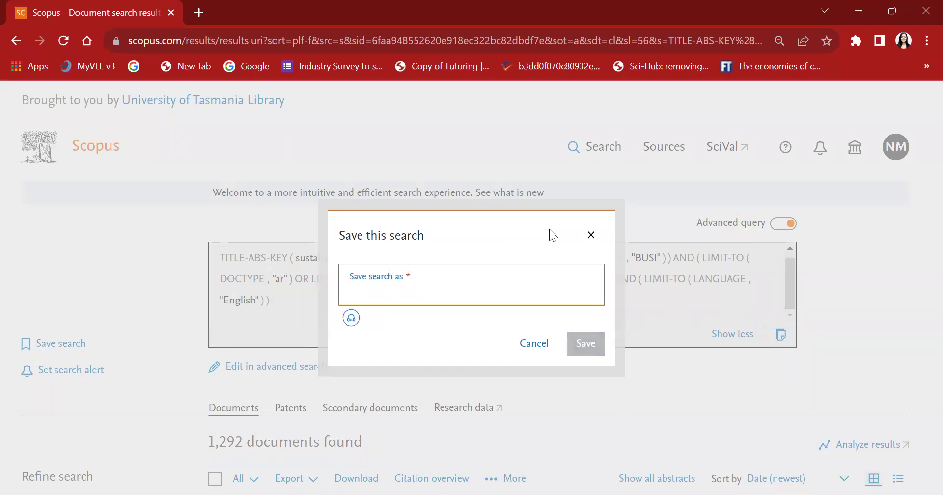
text(Sustai)
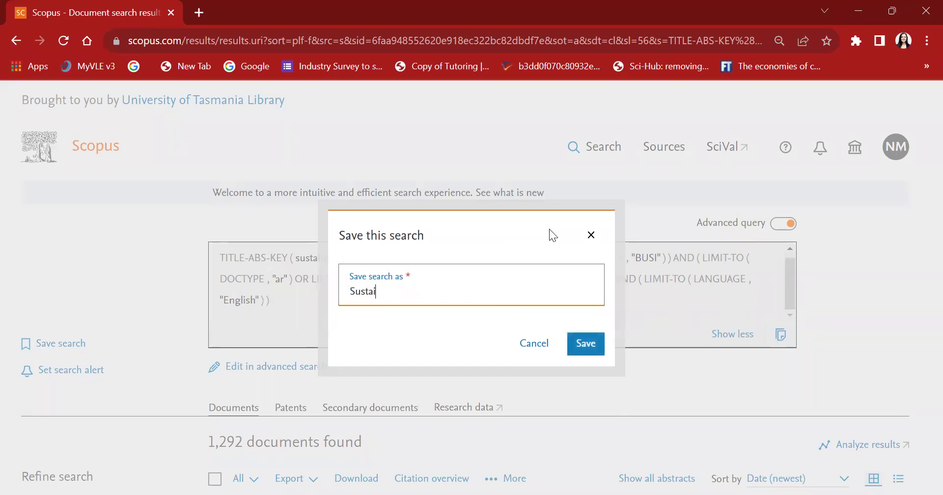
text(nable Report)
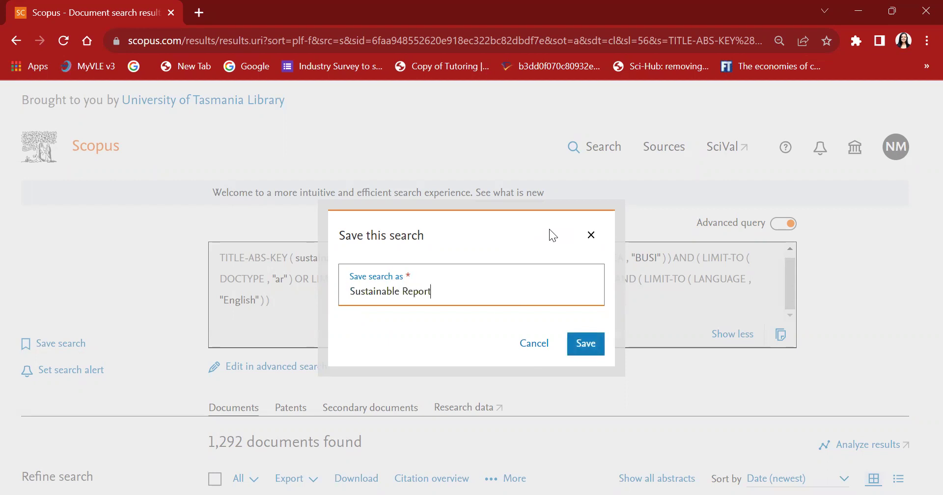
text(ing 8th of August 2023)
click(590, 342)
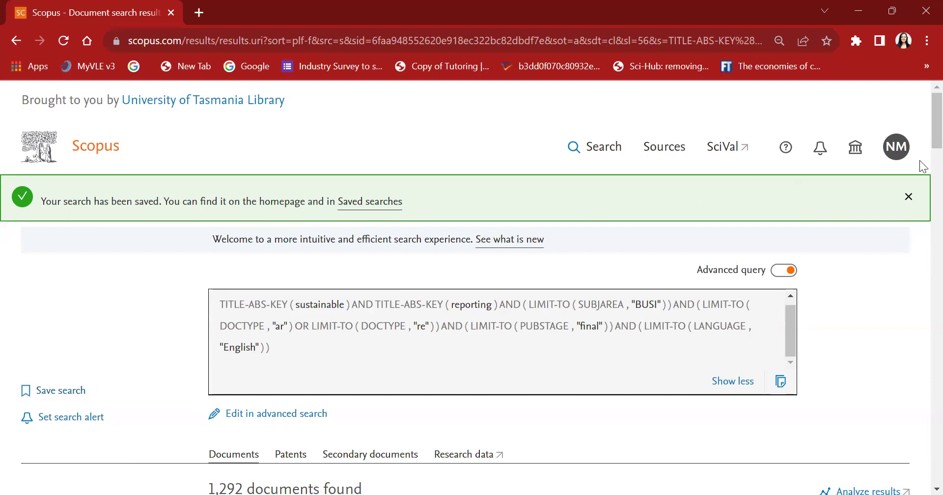
Go to Saved searches and rerun entry #10, 'Sustainable Reporting 8th of August 2023'
click(900, 146)
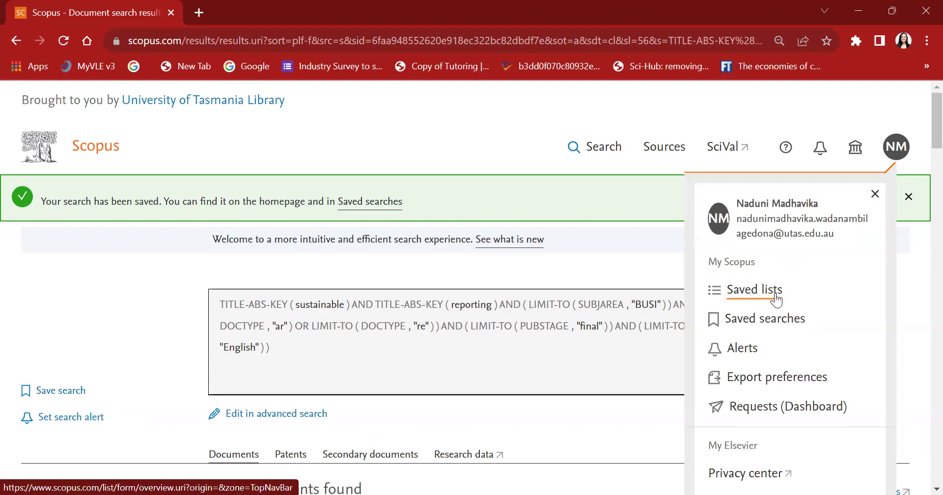
click(755, 290)
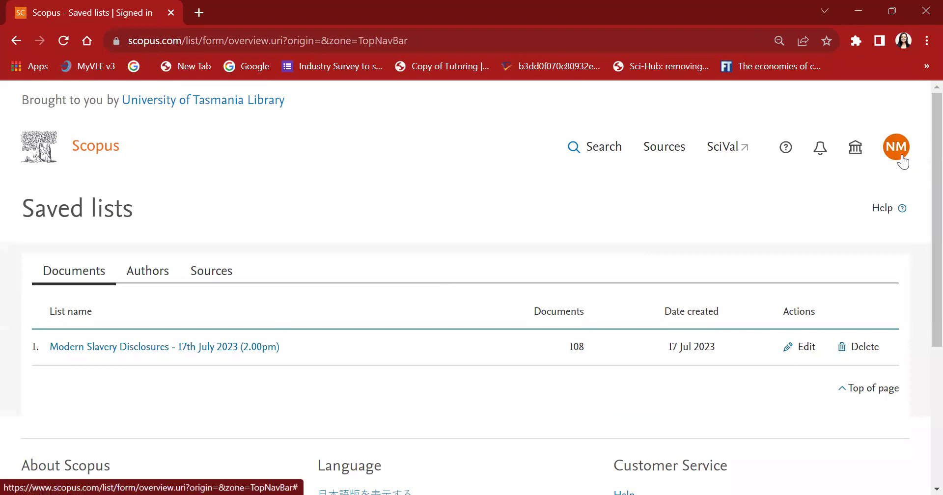
click(902, 160)
click(785, 321)
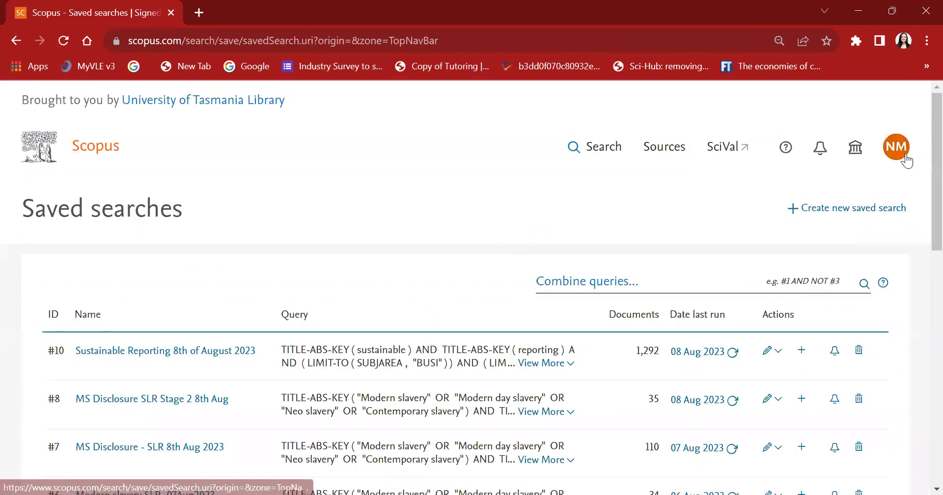
click(905, 157)
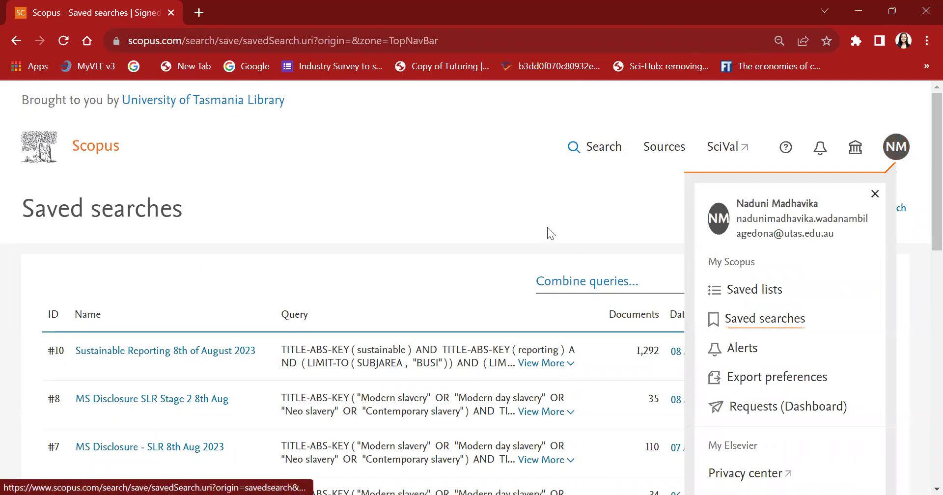
click(528, 205)
scroll(137, 290, down, 2)
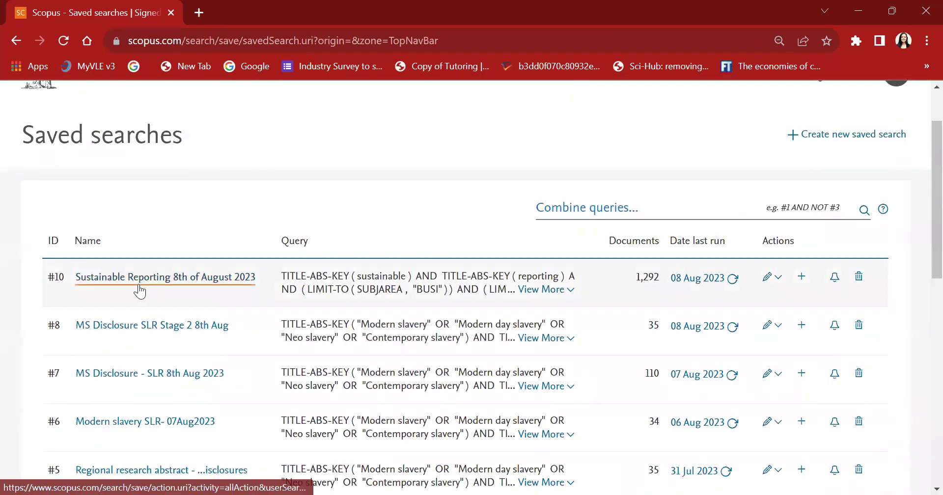
scroll(603, 301, up, 2)
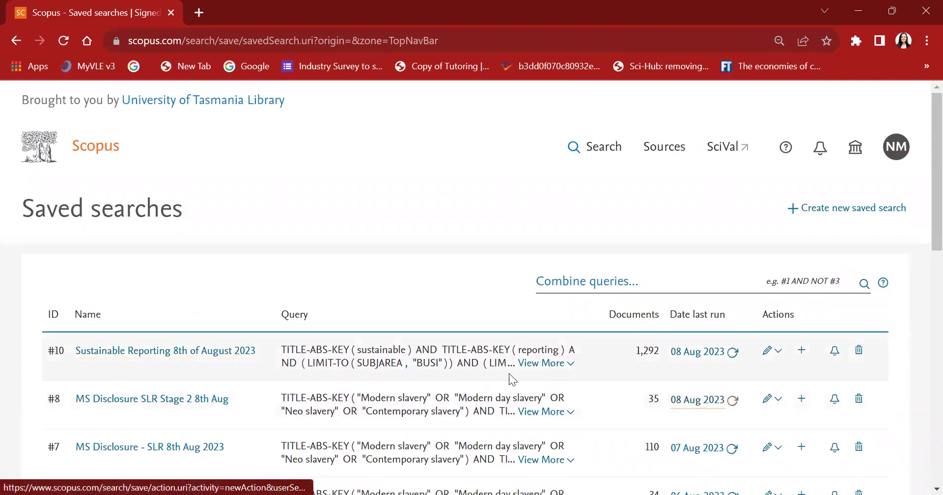
click(240, 350)
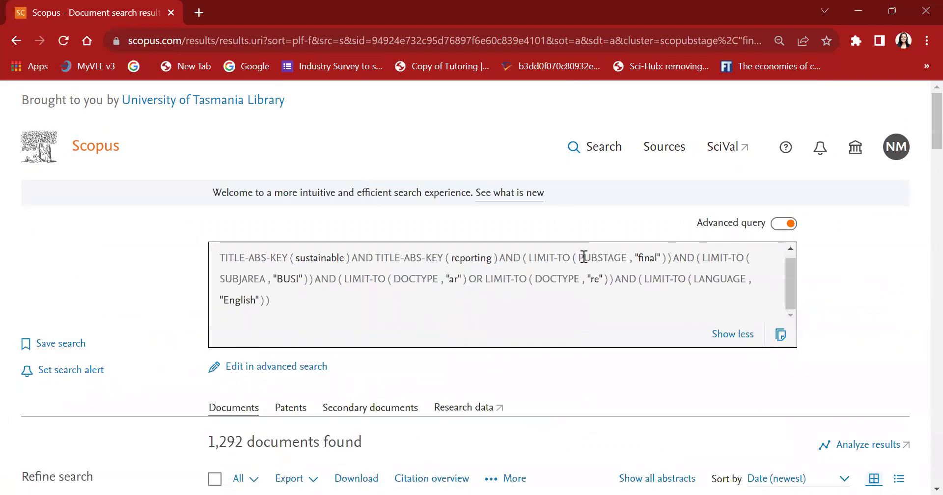
Scroll the reopened results and highlight the '1,292 documents found' count
scroll(583, 273, down, 5)
scroll(583, 272, up, 5)
scroll(262, 375, down, 1)
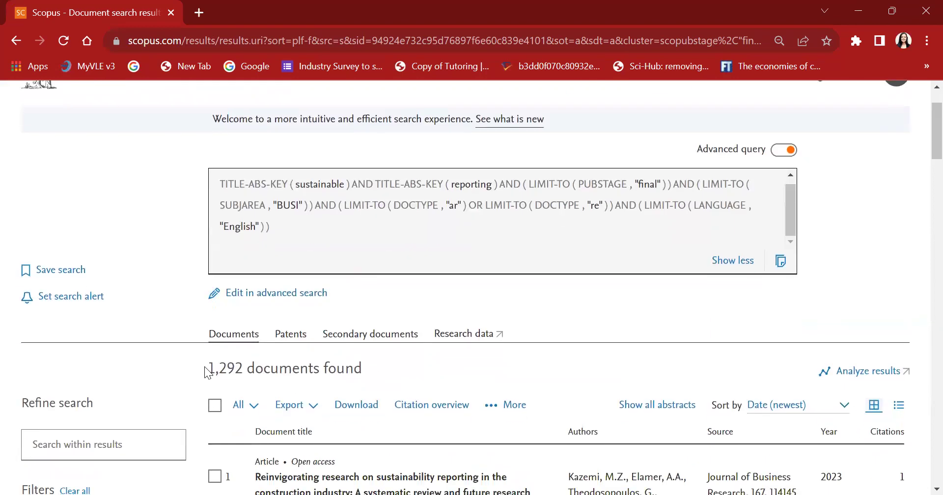
drag(206, 369, 250, 368)
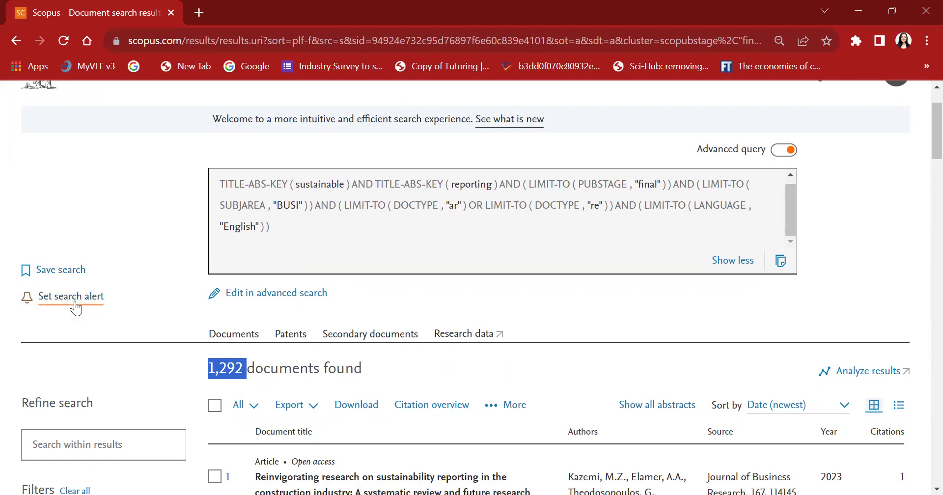
scroll(333, 267, up, 2)
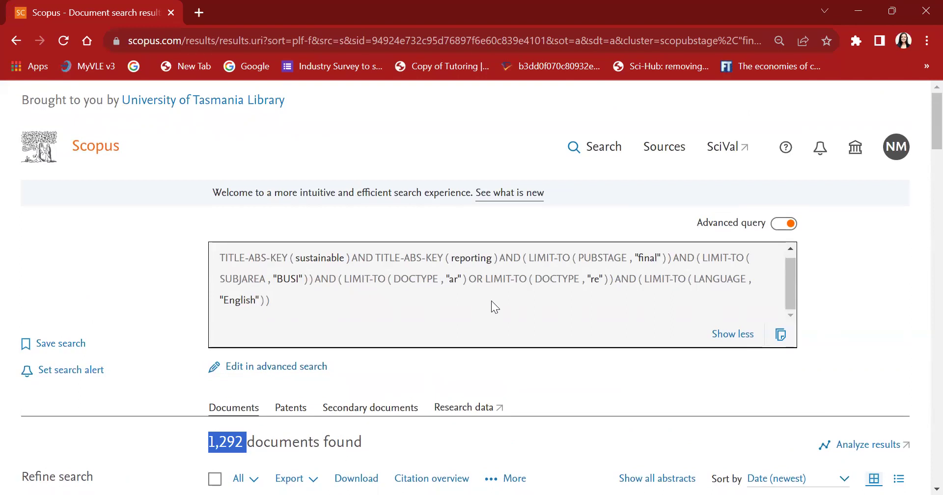
Load the query via Edit in advanced search and select the LIMIT-TO clauses after (Reporting)
click(459, 316)
click(302, 373)
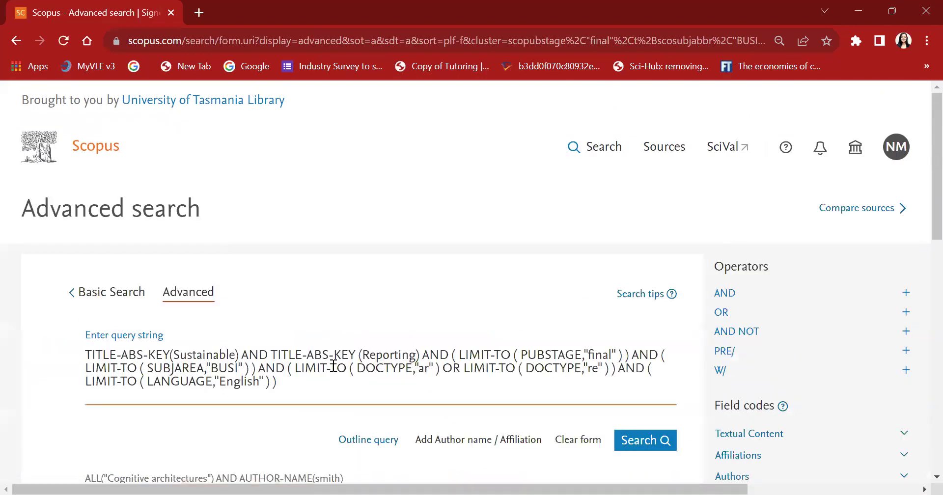
click(308, 391)
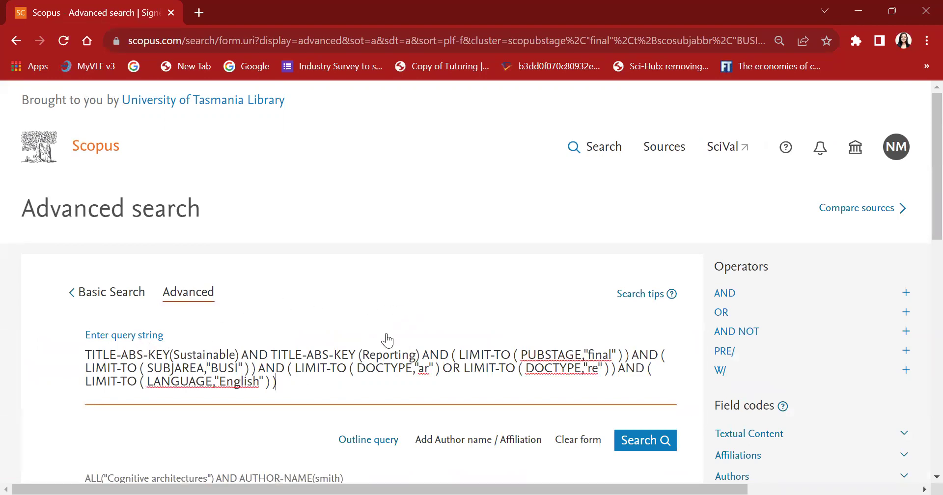
drag(86, 354, 421, 354)
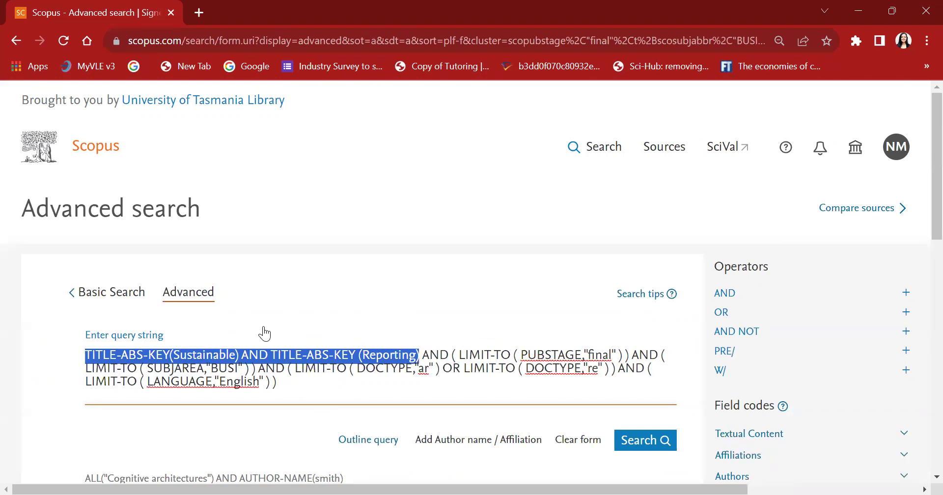
drag(426, 354, 374, 383)
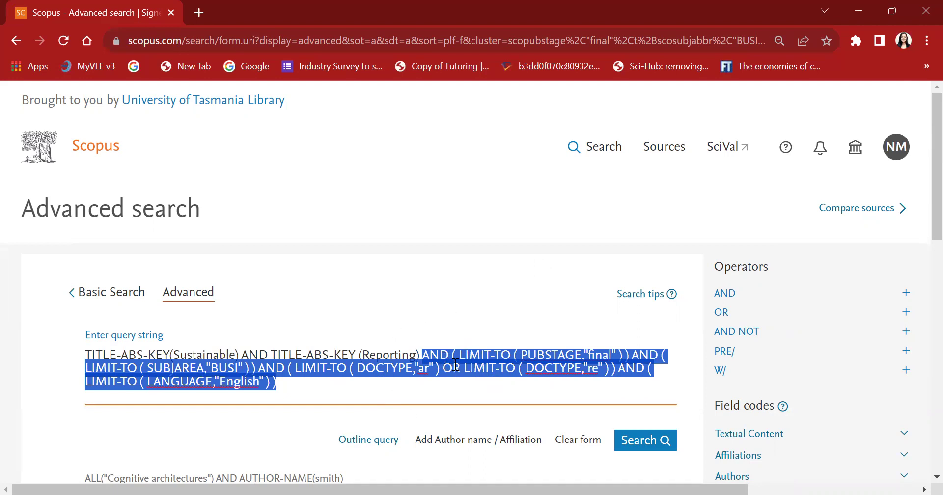
scroll(454, 366, down, 1)
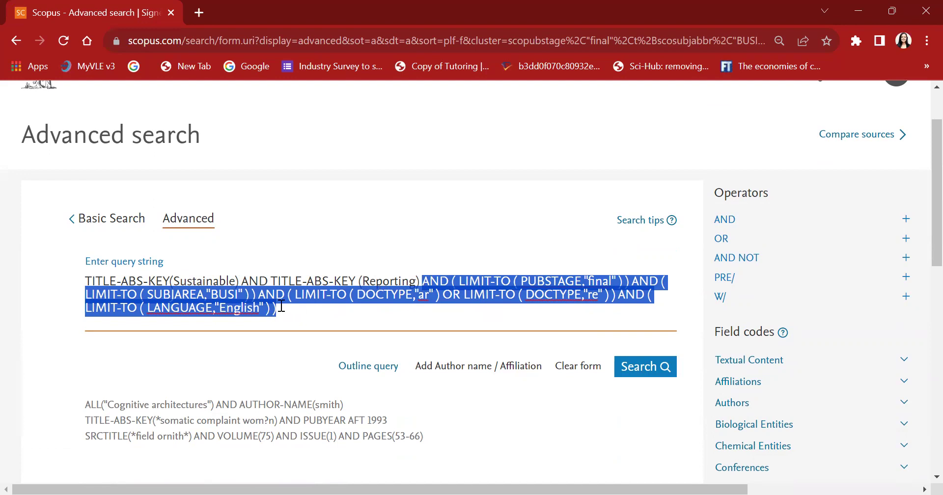
click(301, 307)
scroll(323, 230, up, 2)
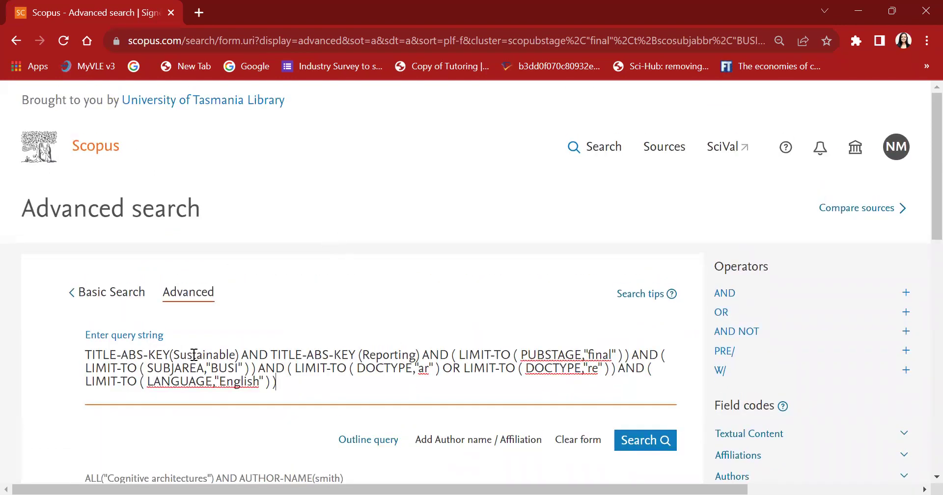
scroll(242, 341, down, 2)
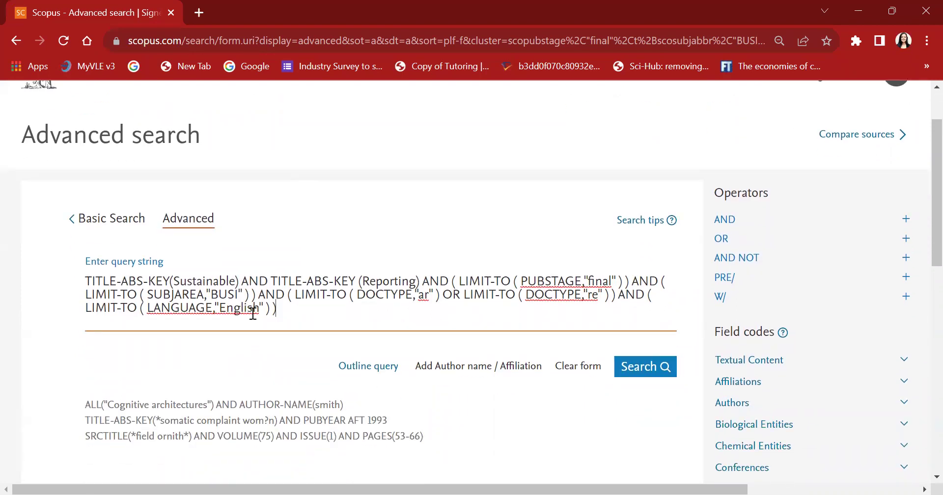
drag(282, 315, 416, 279)
Delete the LIMIT-TO clauses and change Sustainable to the wildcard term Sustainabl*
key(BackSpace)
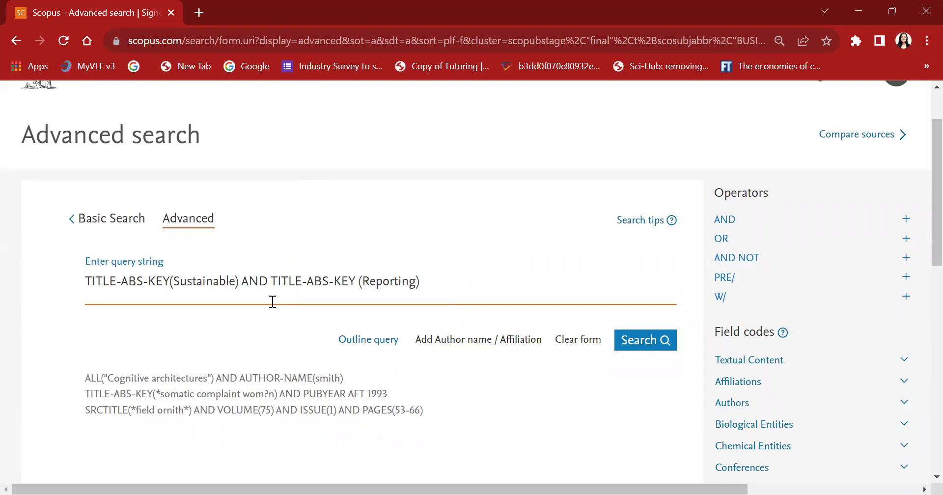
double_click(239, 281)
click(230, 282)
key(BackSpace)
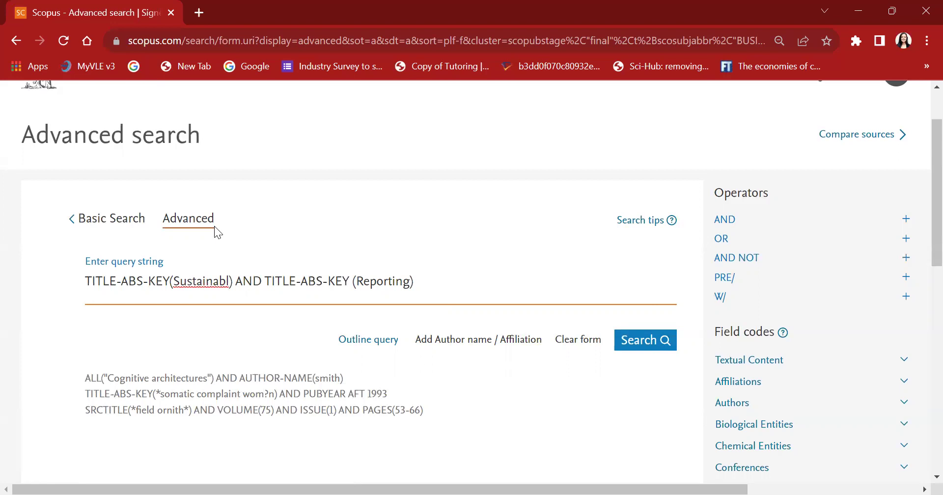
text(*)
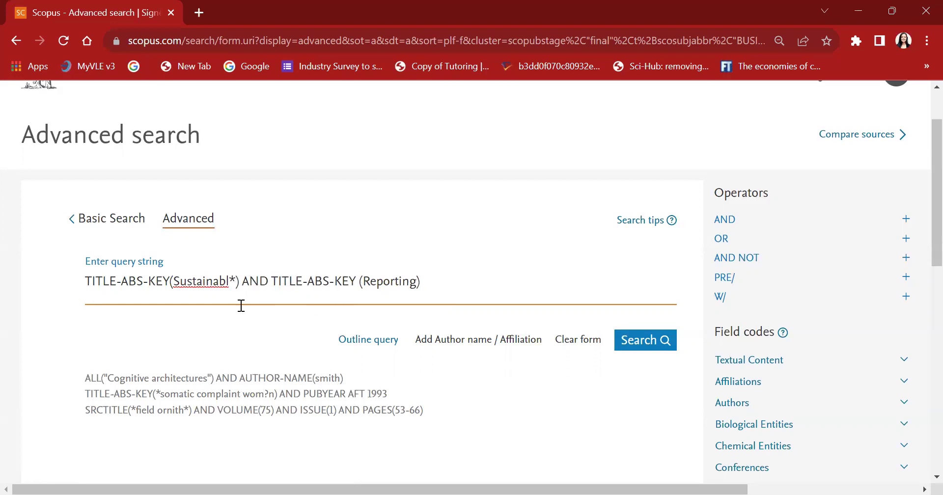
drag(175, 281, 235, 282)
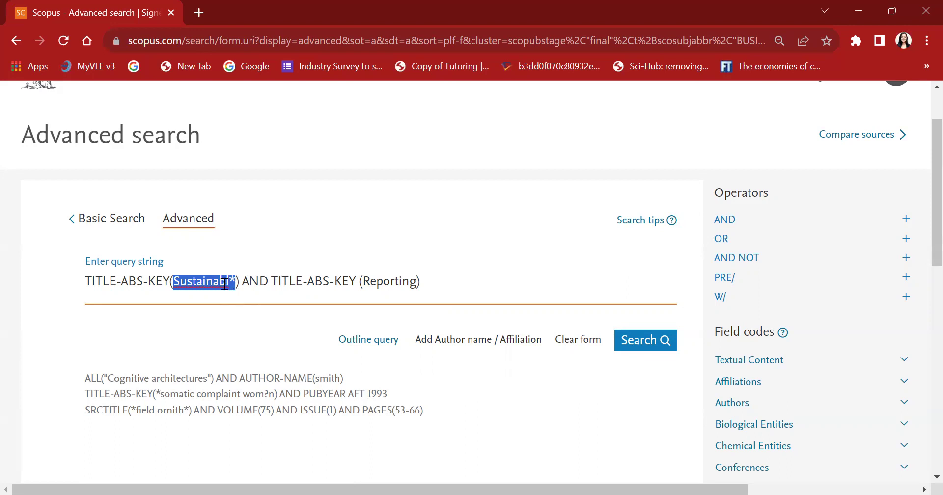
click(226, 284)
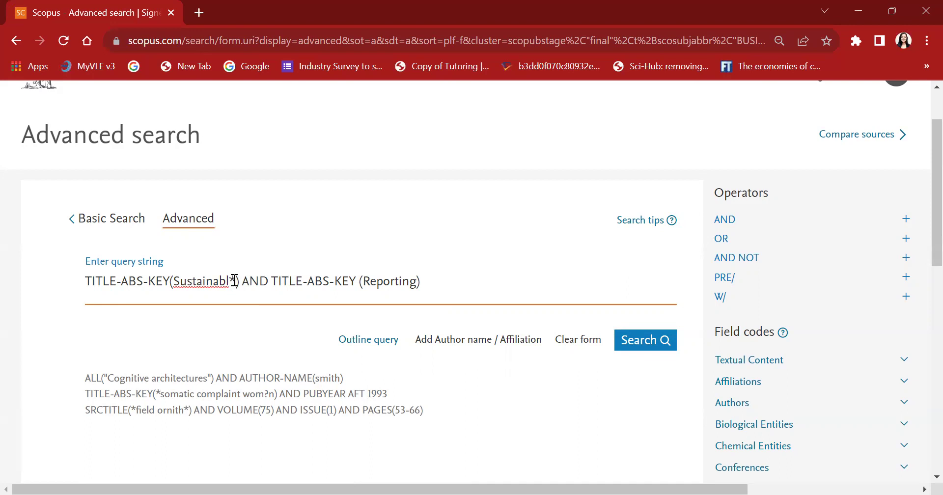
Run TITLE-ABS-KEY(Sustainabl*) AND TITLE-ABS-KEY (Reporting) without limits
drag(174, 281, 235, 290)
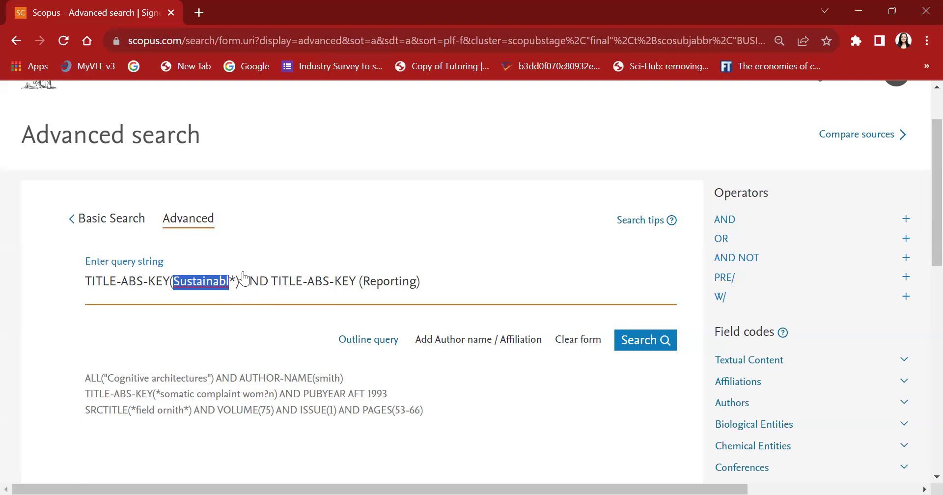
double_click(231, 281)
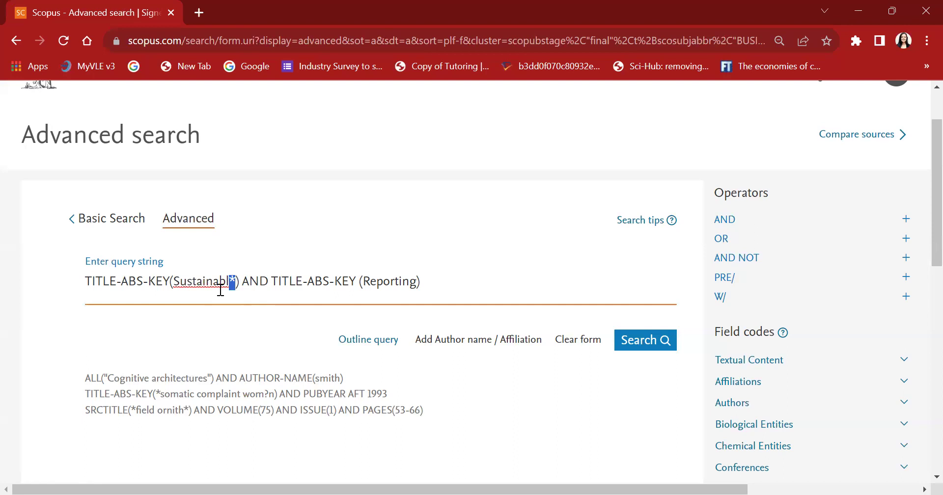
click(418, 281)
click(236, 281)
click(457, 284)
click(635, 346)
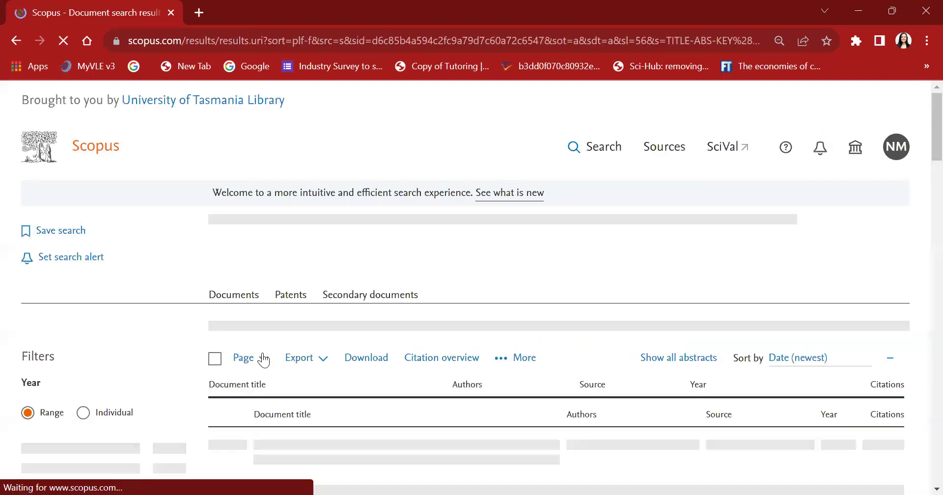
scroll(316, 321, down, 1)
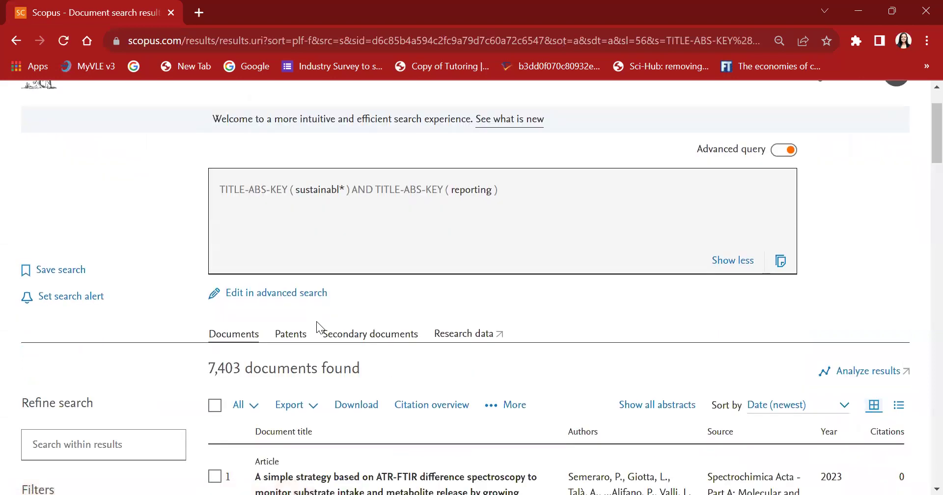
scroll(316, 321, down, 2)
scroll(317, 321, up, 2)
scroll(323, 214, down, 1)
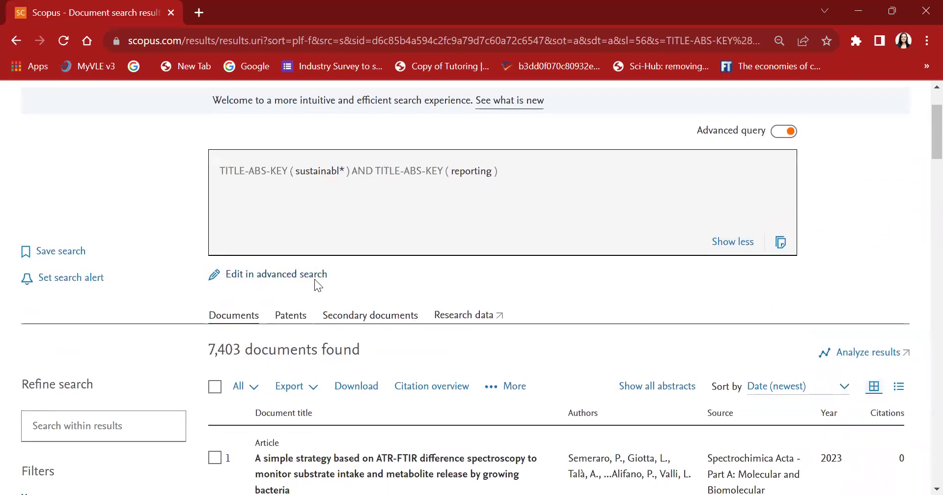
scroll(317, 284, down, 1)
drag(303, 294, 363, 298)
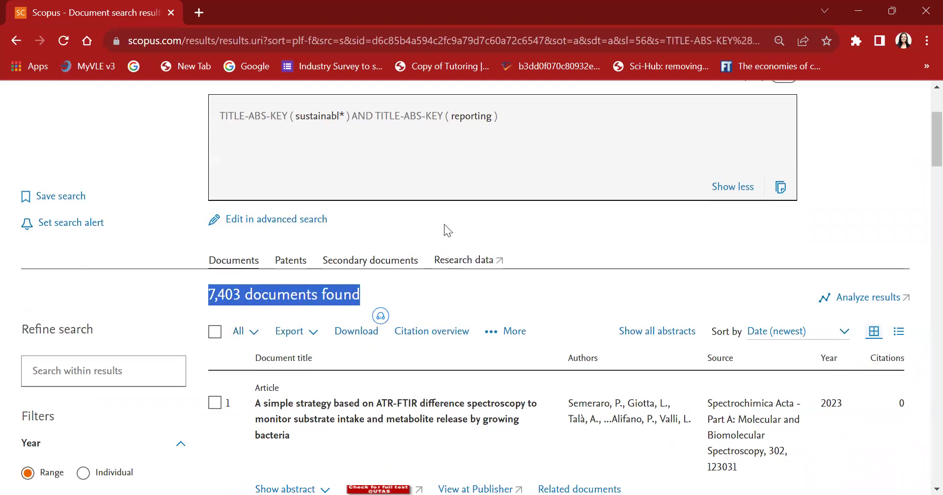
scroll(523, 255, down, 3)
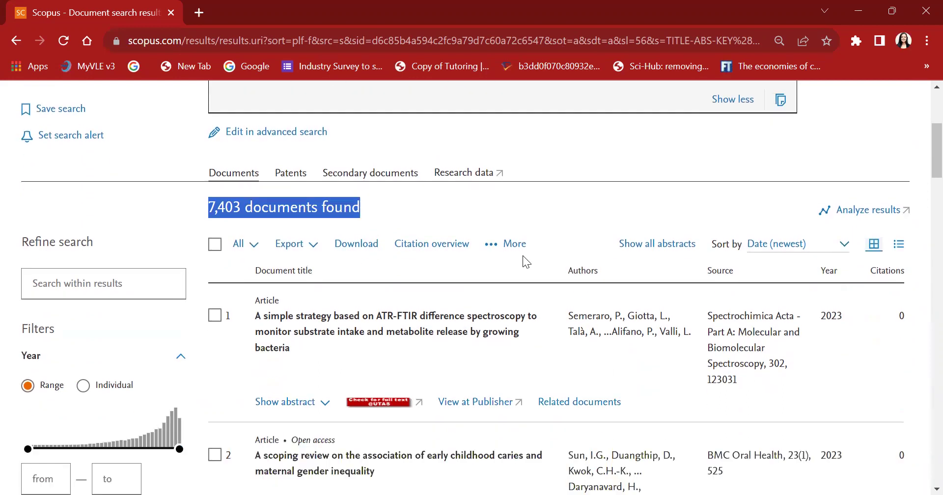
scroll(522, 261, up, 5)
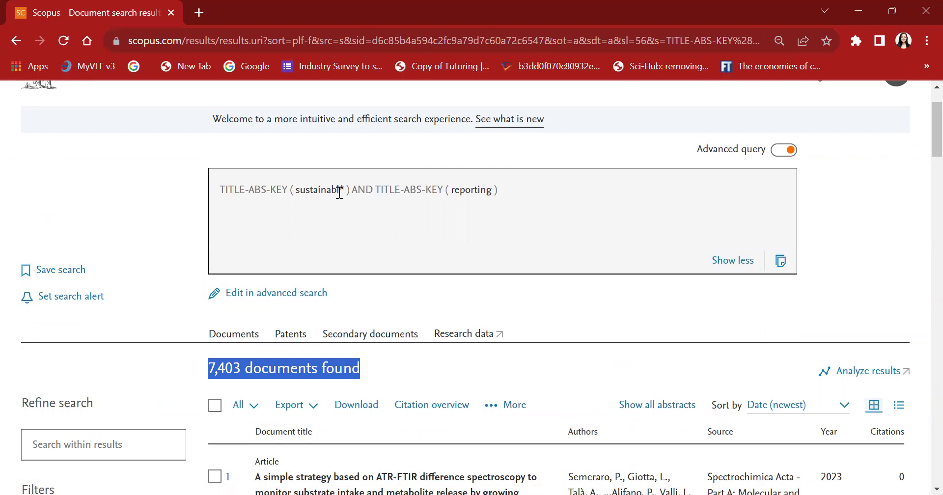
scroll(339, 192, down, 5)
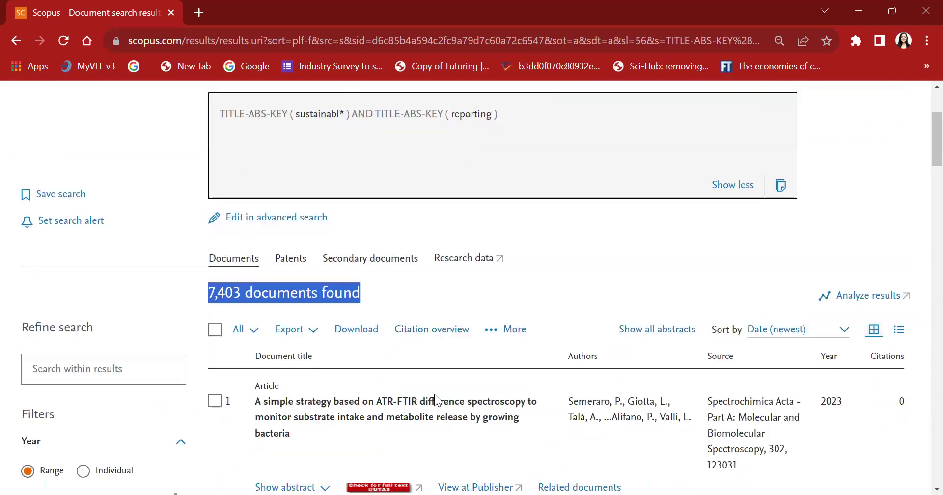
scroll(272, 205, up, 4)
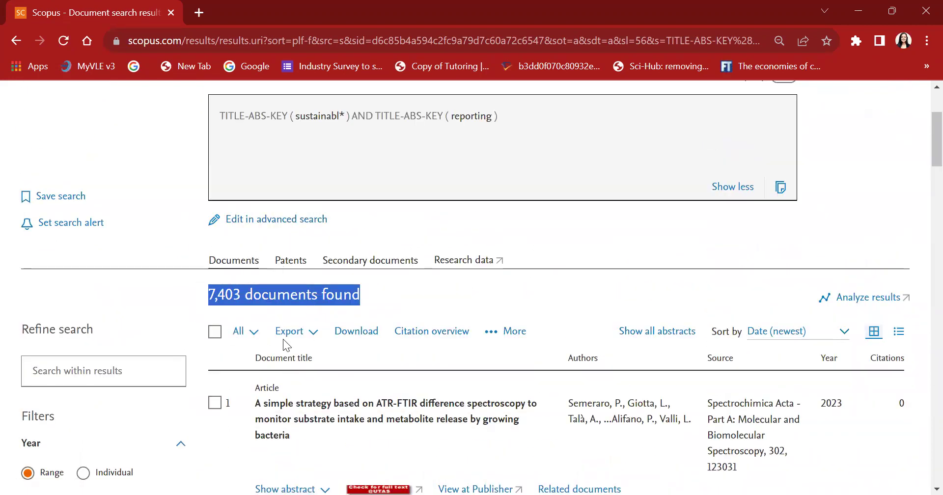
scroll(318, 314, down, 3)
scroll(439, 345, down, 1)
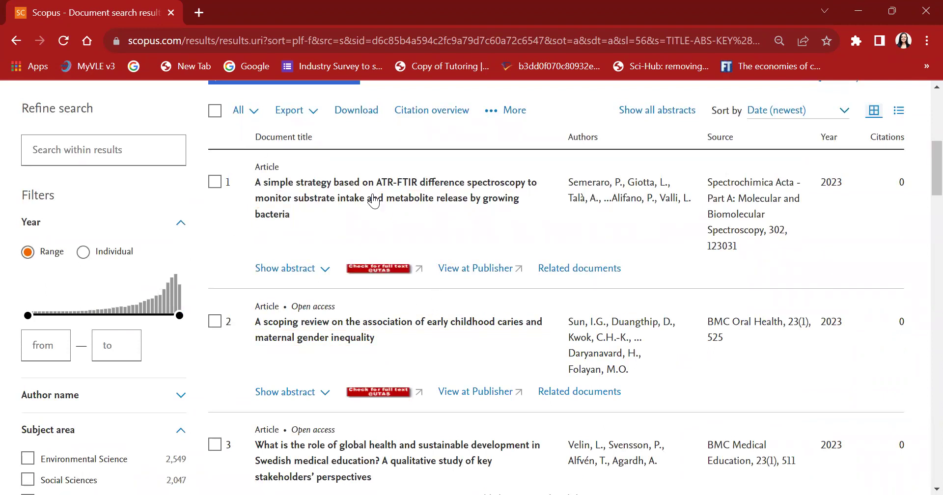
Show the abstracts of the first four results in the list
scroll(438, 314, up, 5)
scroll(438, 314, down, 4)
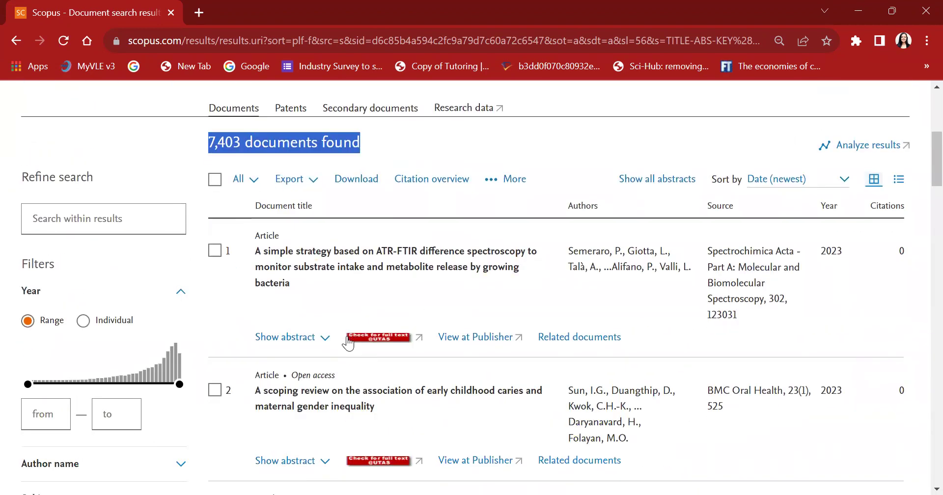
scroll(348, 341, down, 2)
click(300, 268)
scroll(505, 341, down, 3)
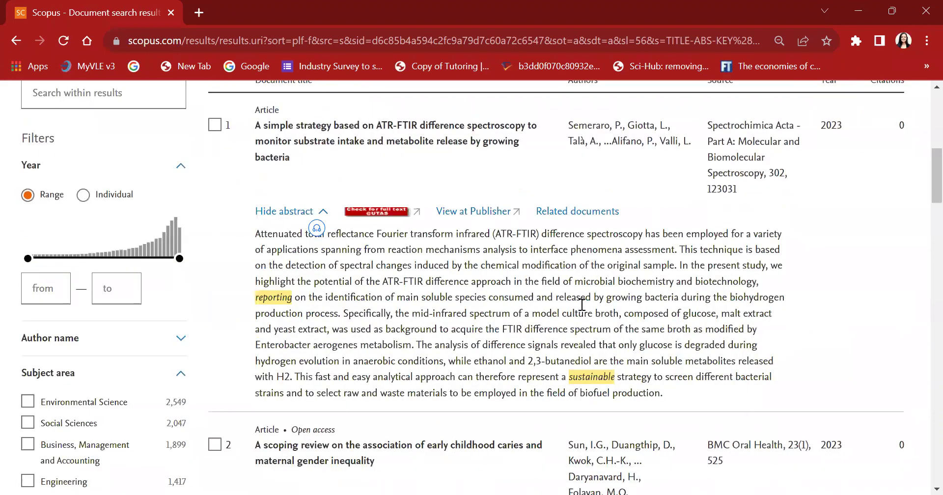
scroll(351, 351, down, 3)
click(294, 277)
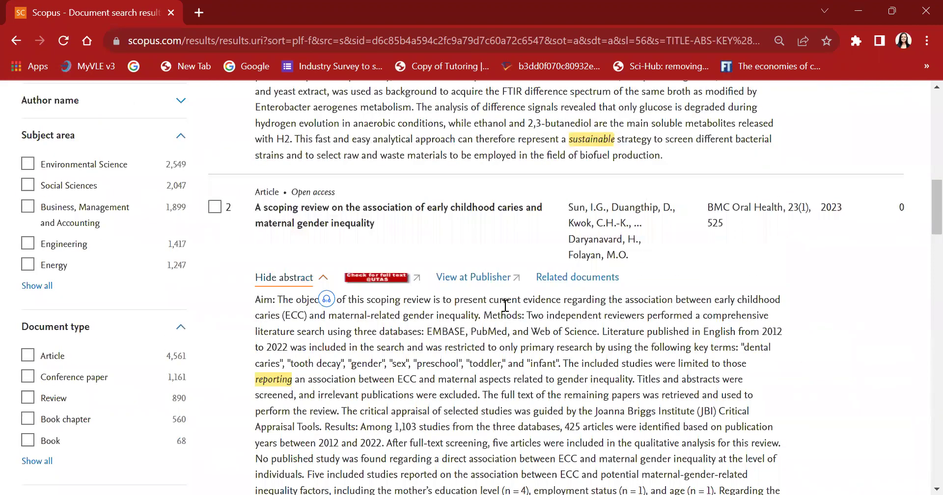
scroll(314, 360, down, 5)
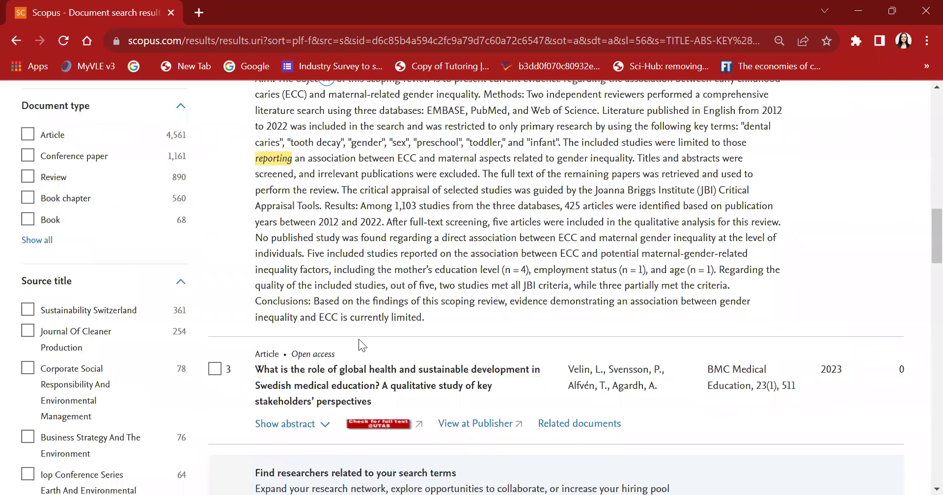
scroll(359, 339, down, 2)
click(294, 350)
scroll(432, 292, down, 5)
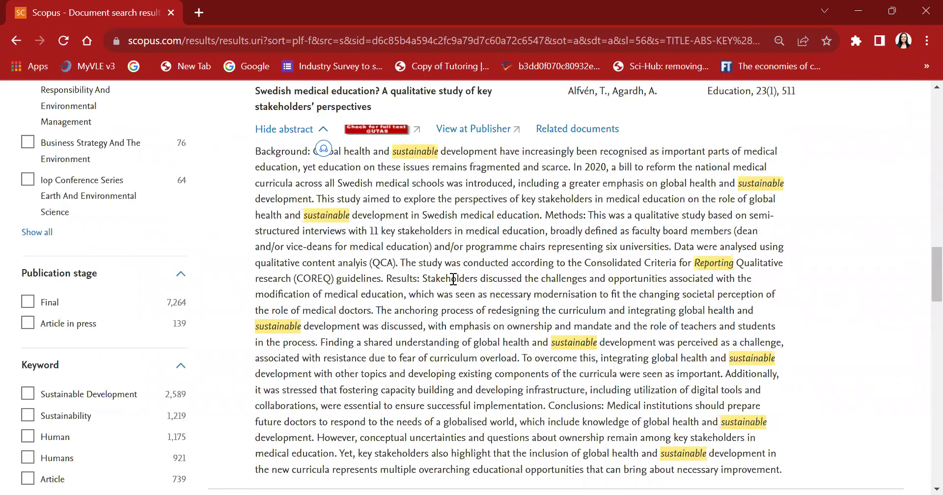
scroll(306, 280, down, 6)
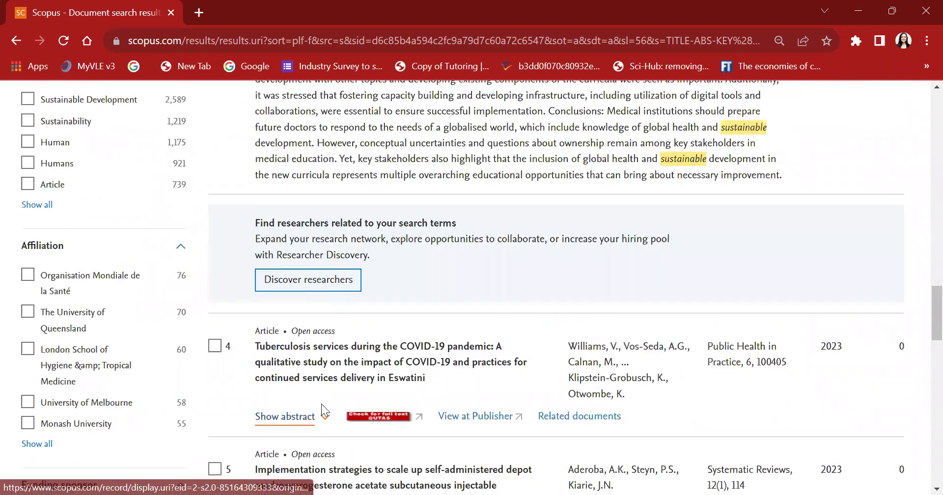
click(323, 413)
Highlight the 'sustainabl' stem in result 4's abstract, then return to the top of the results
scroll(423, 335, down, 3)
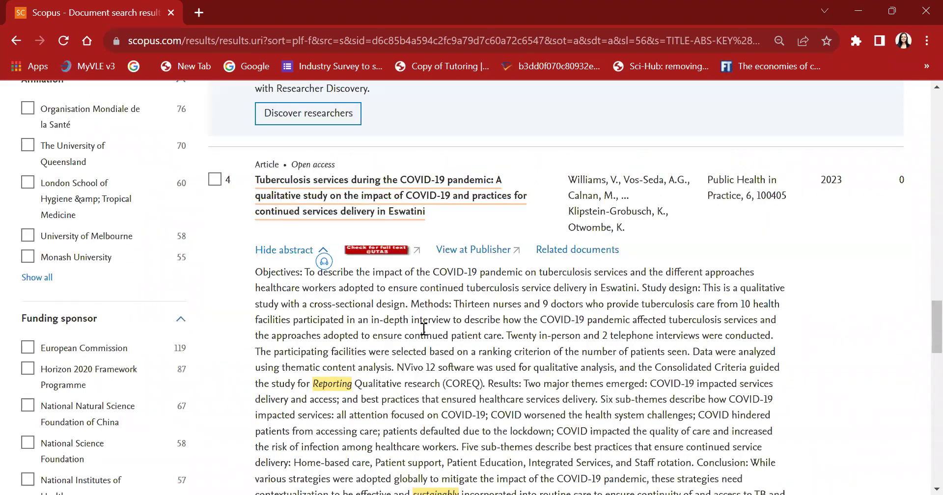
scroll(423, 329, down, 1)
scroll(453, 381, down, 2)
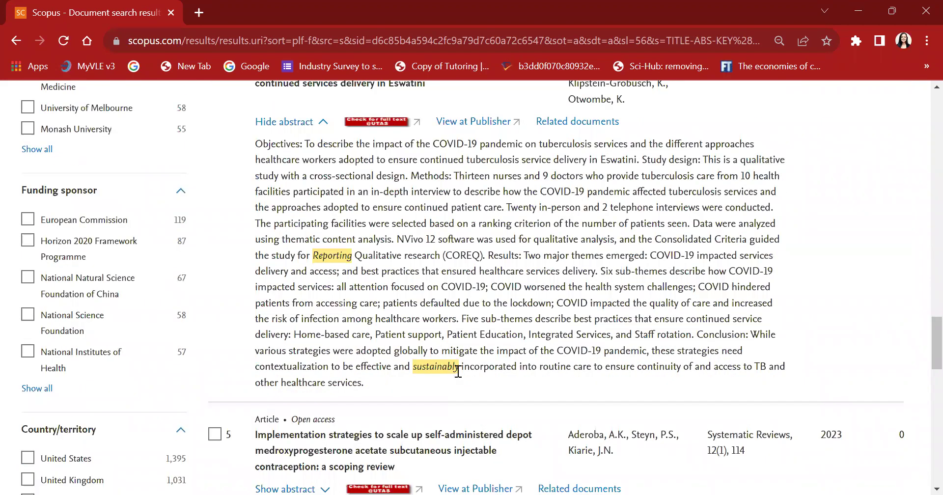
drag(455, 372, 411, 372)
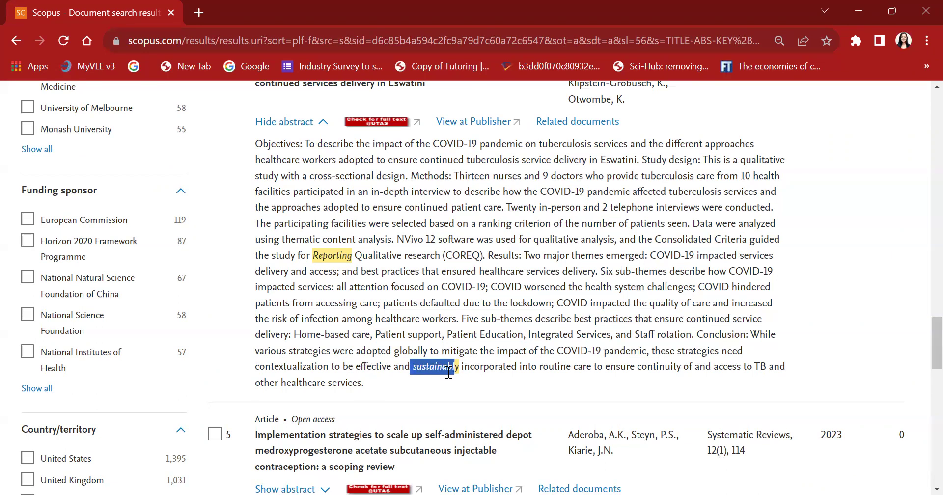
scroll(449, 372, up, 12)
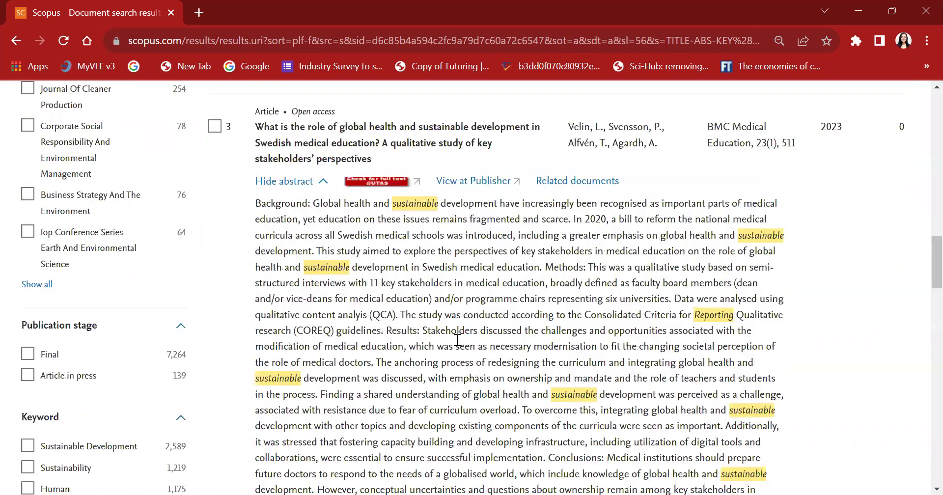
scroll(461, 343, up, 10)
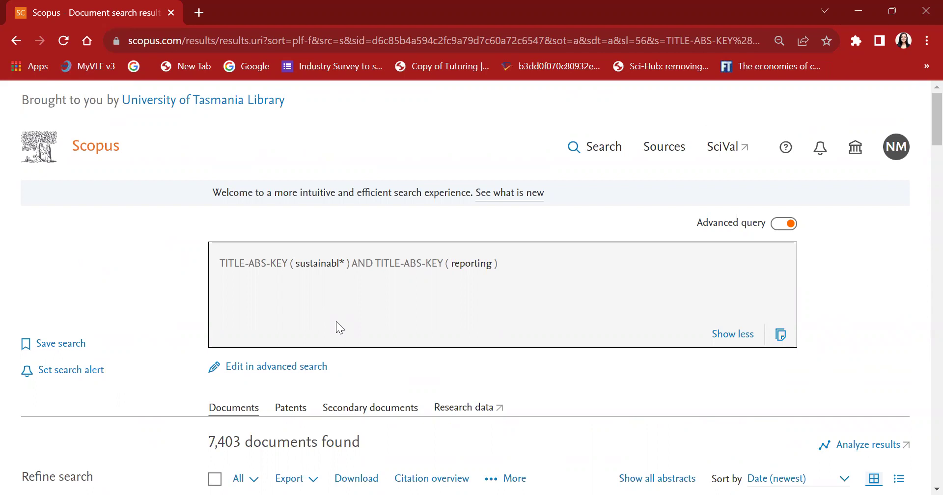
Replace AND with OR between TITLE-ABS-KEY ( sustainabl* ) and TITLE-ABS-KEY ( reporting ) and search
click(312, 370)
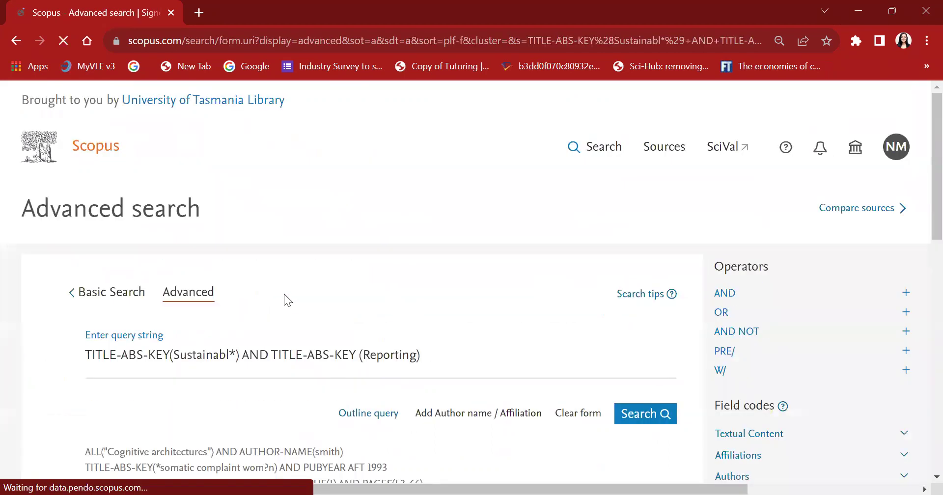
click(269, 355)
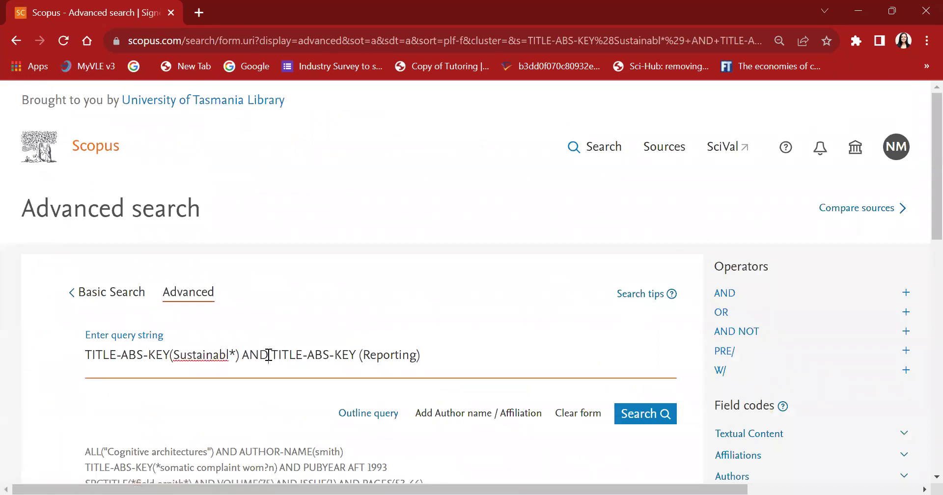
drag(241, 355, 270, 354)
scroll(296, 333, down, 1)
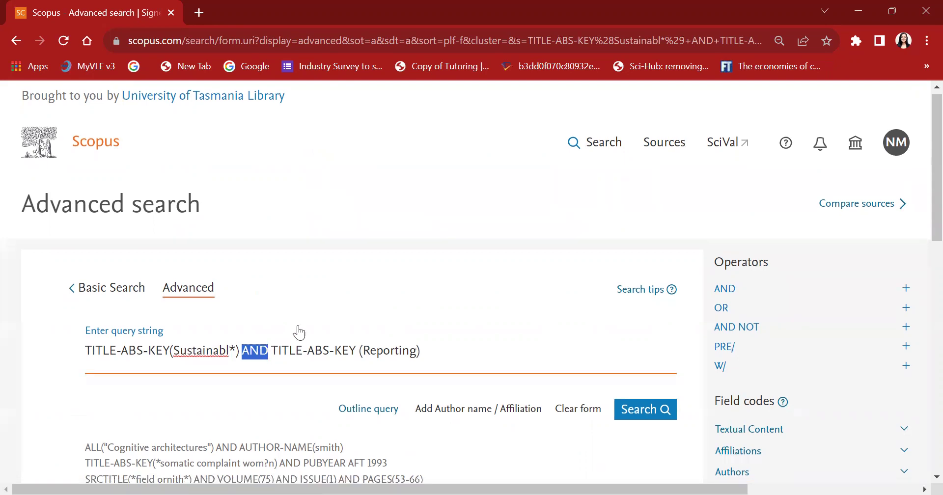
click(272, 283)
key(BackSpace)
key(BackSpace)
key(BackSpace)
key(BackSpace)
text(OR)
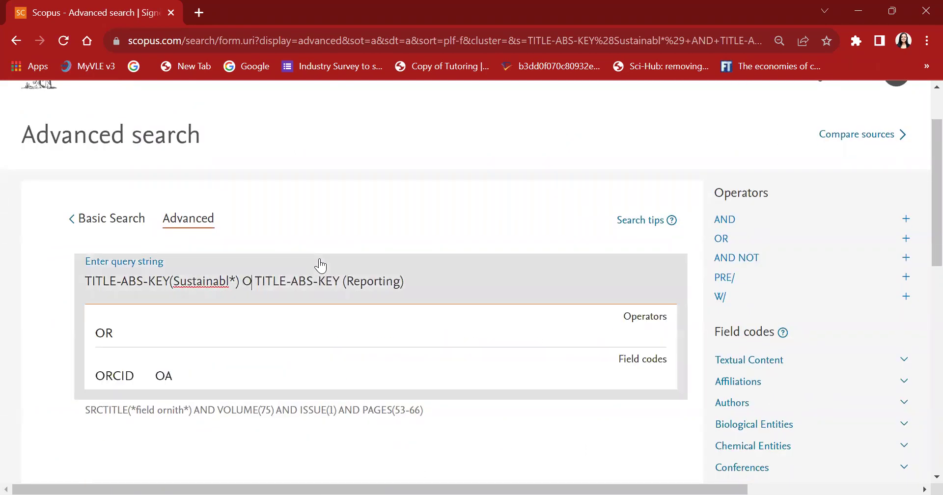
click(392, 189)
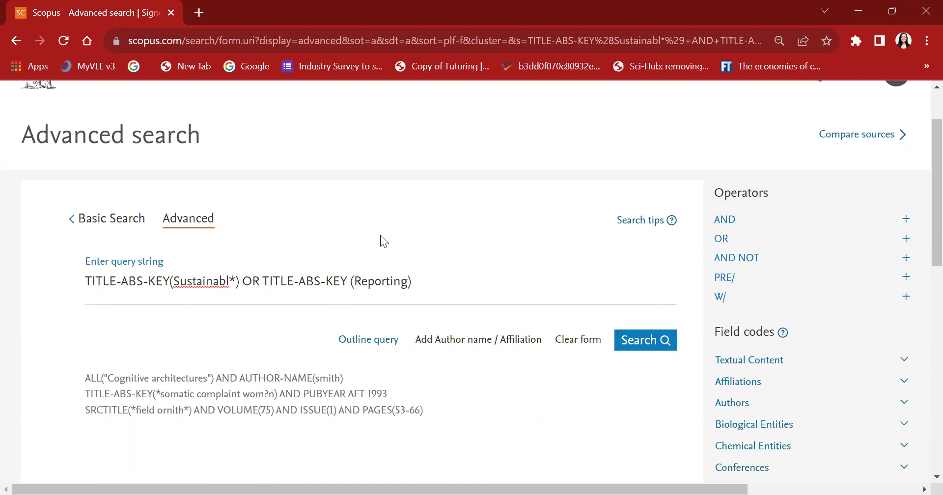
click(647, 346)
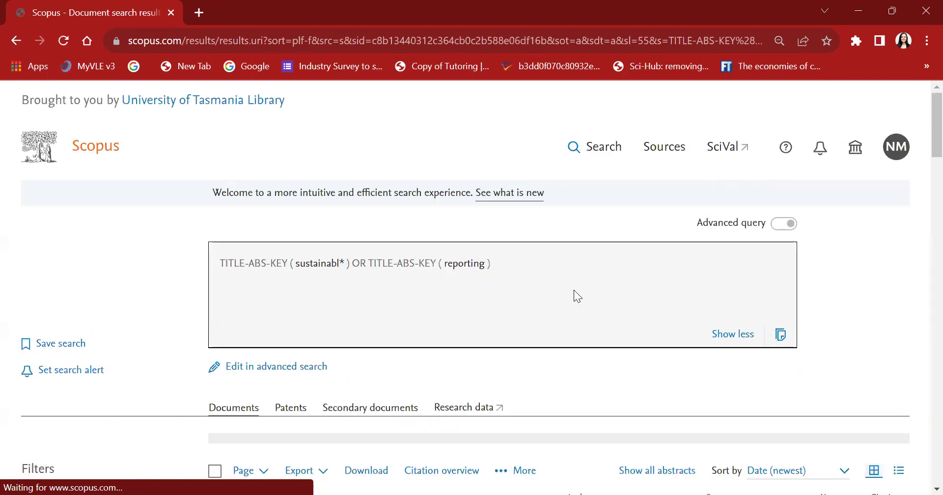
Highlight the 1,208,165 documents found count and browse the OR results list
scroll(574, 290, down, 3)
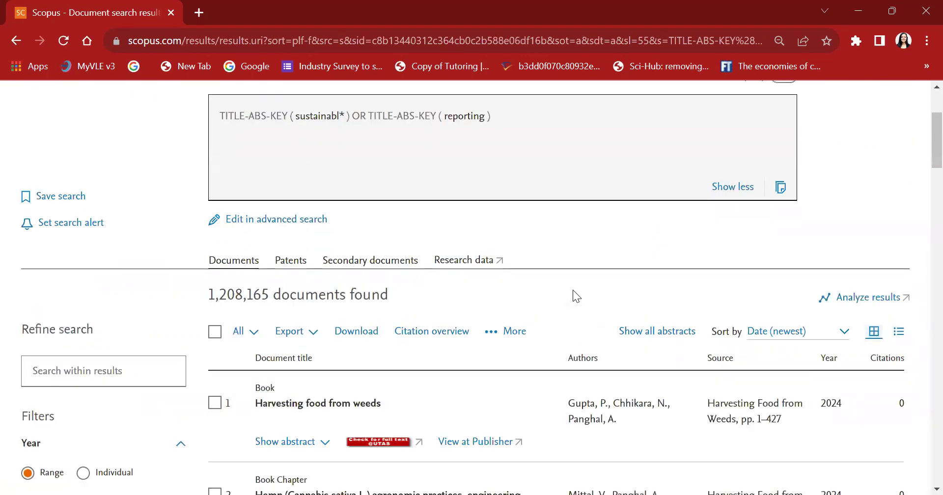
drag(210, 294, 272, 300)
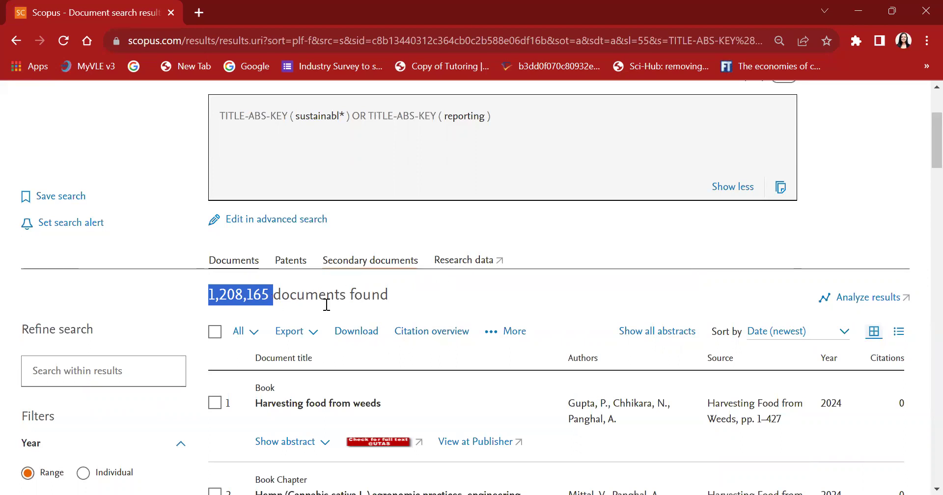
scroll(497, 290, down, 12)
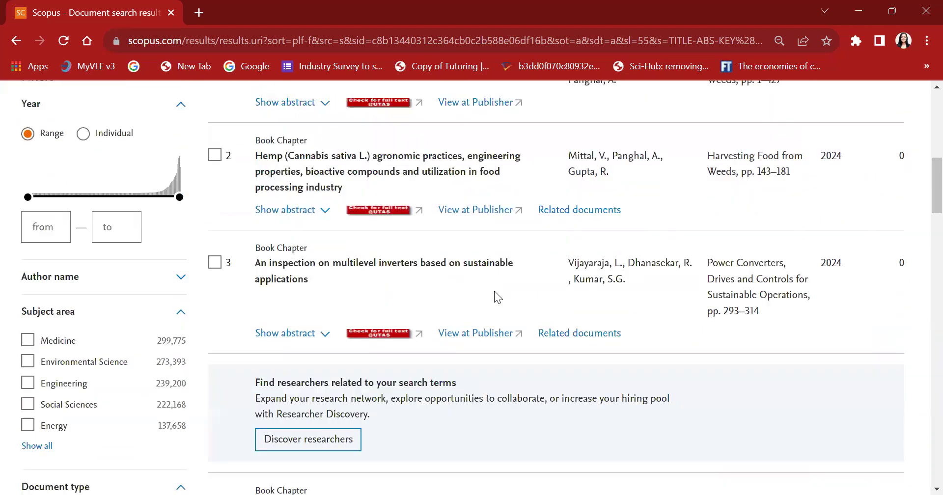
scroll(453, 297, up, 14)
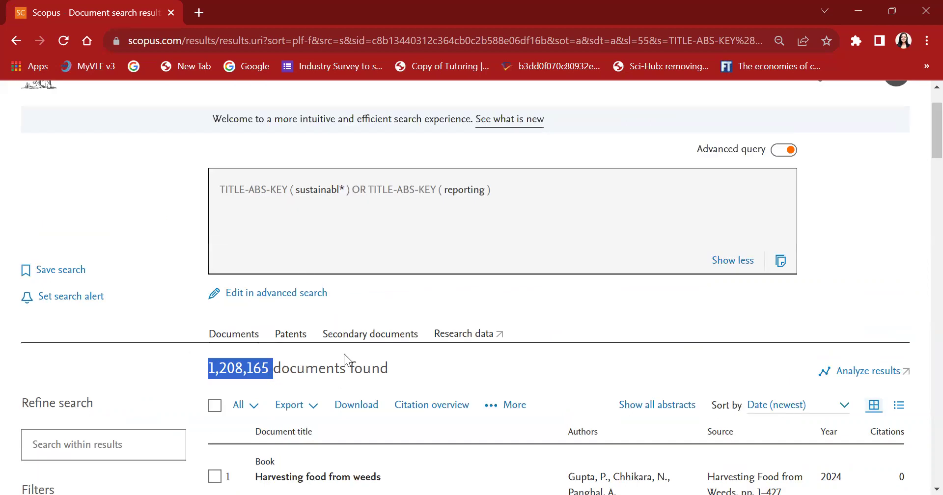
Reopen the sustainabl* OR reporting query for editing in advanced search
click(311, 293)
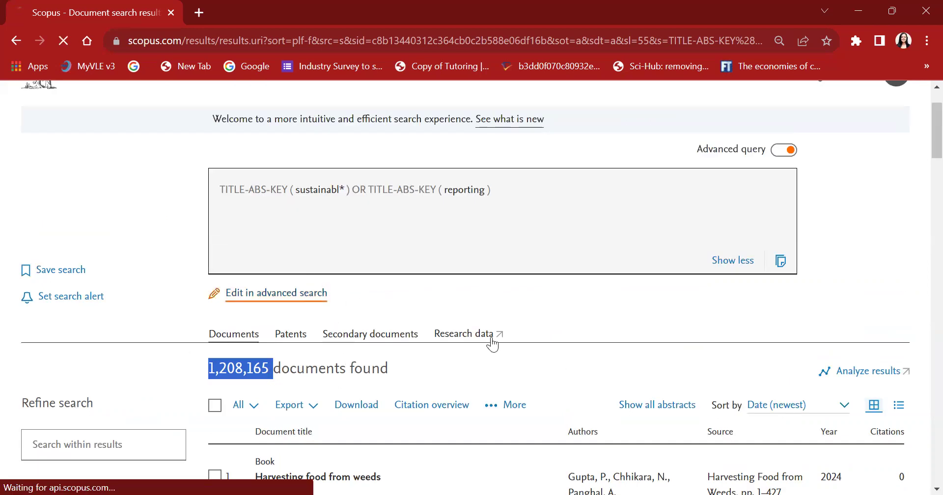